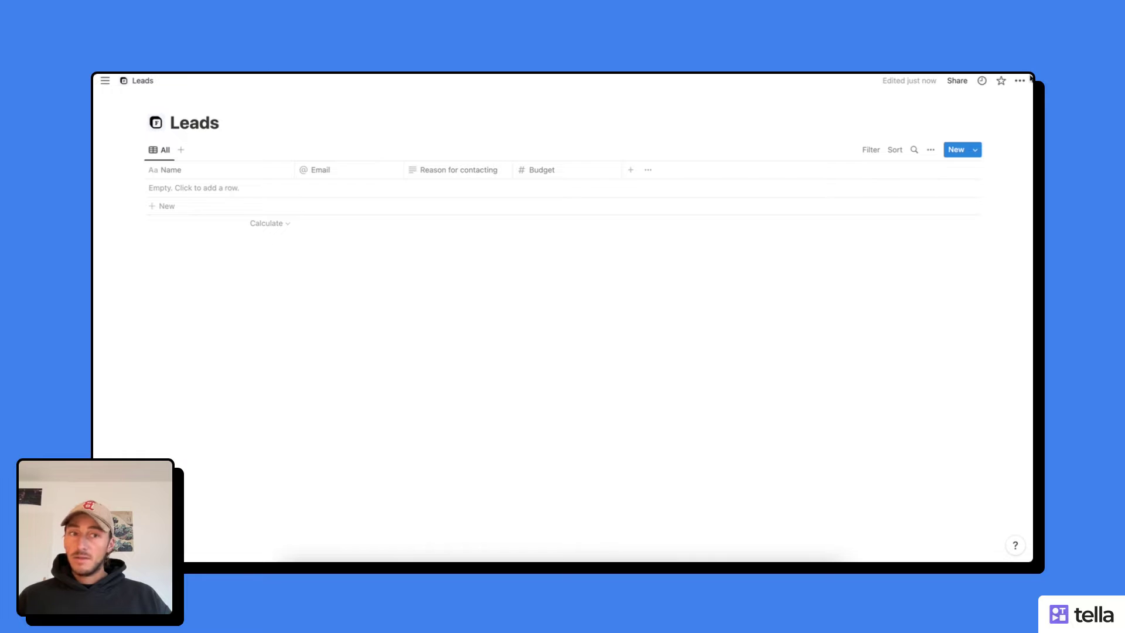
- Confirm from the Leads page's Connections menu that NotionForms can access the Leads database
left_click(1020, 80)
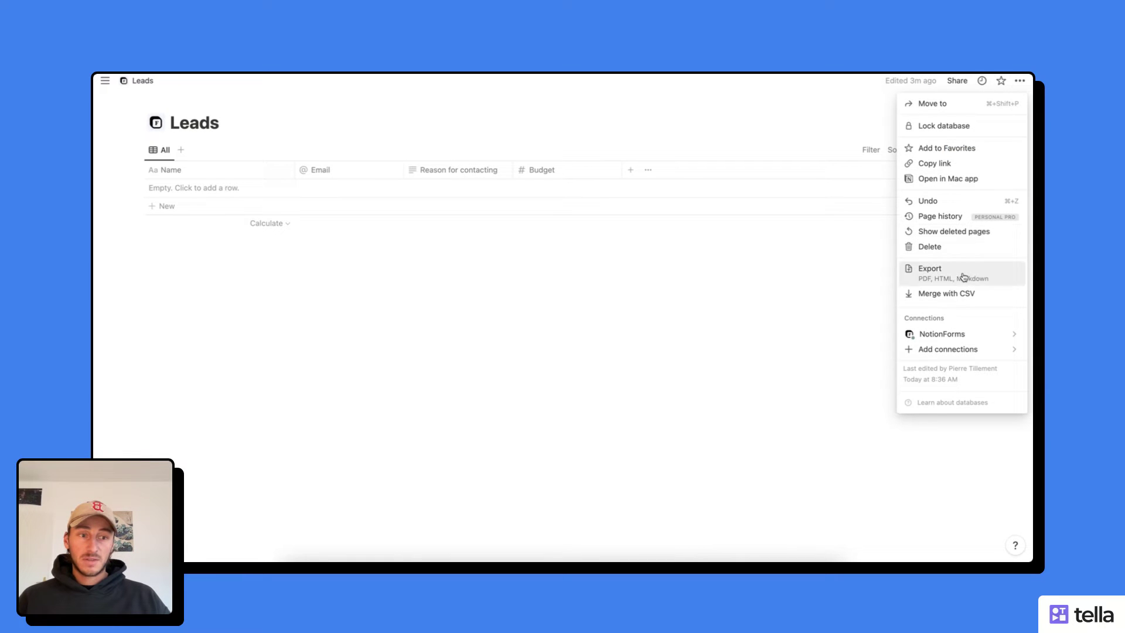
mouse_move(947, 333)
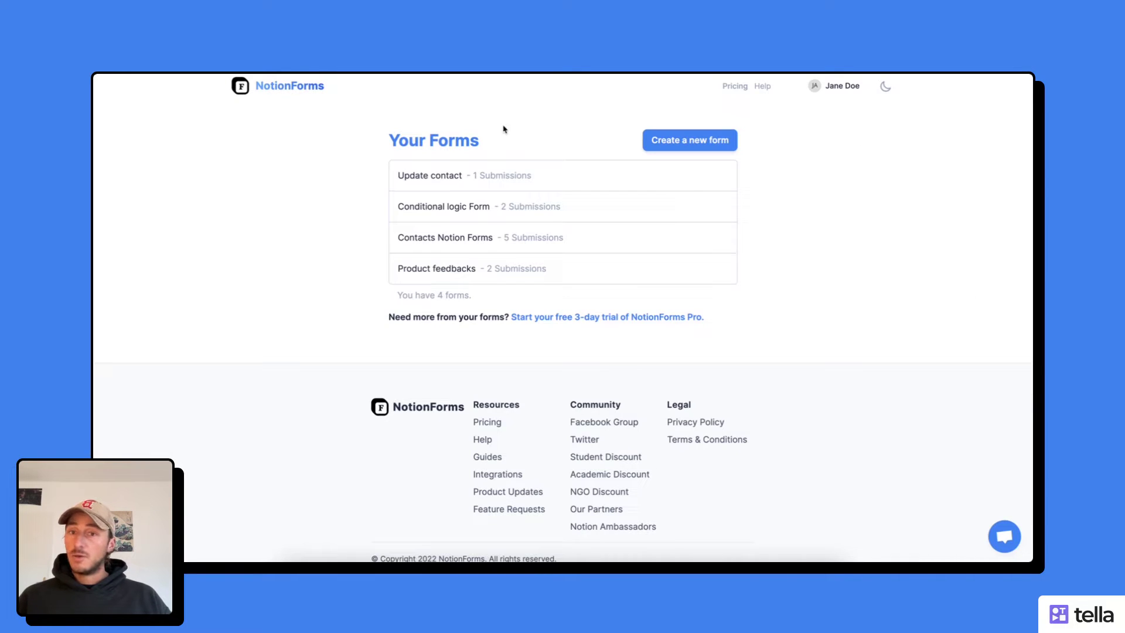
- Create a new form from the Leads Notion database, found by searching 'lead'
left_click(680, 143)
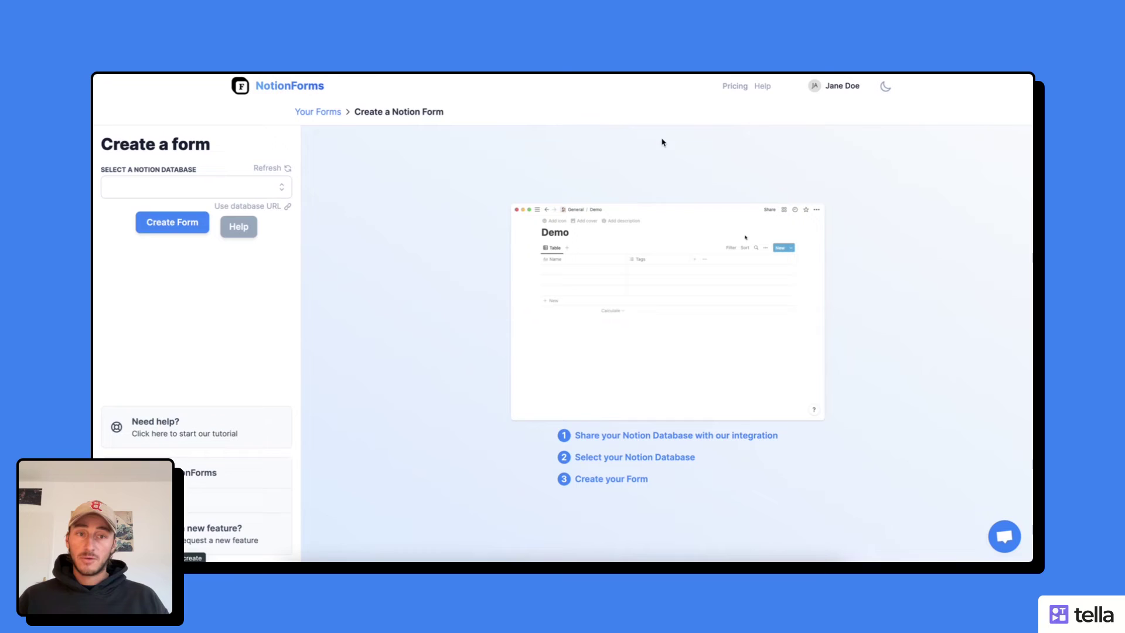
left_click(201, 190)
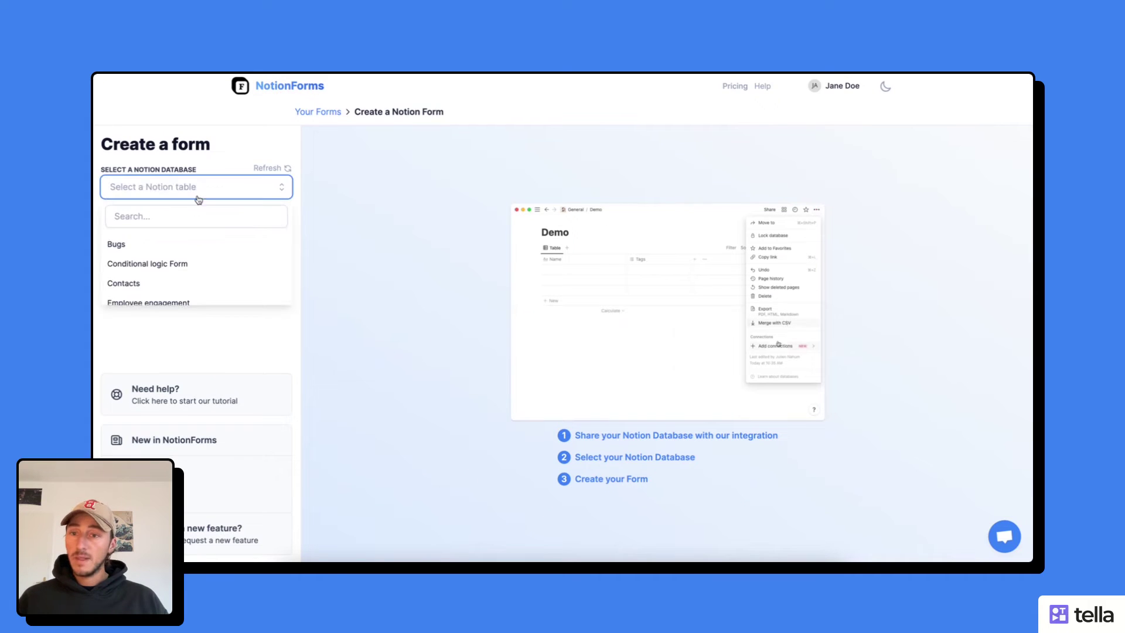
left_click(183, 218)
type("lead")
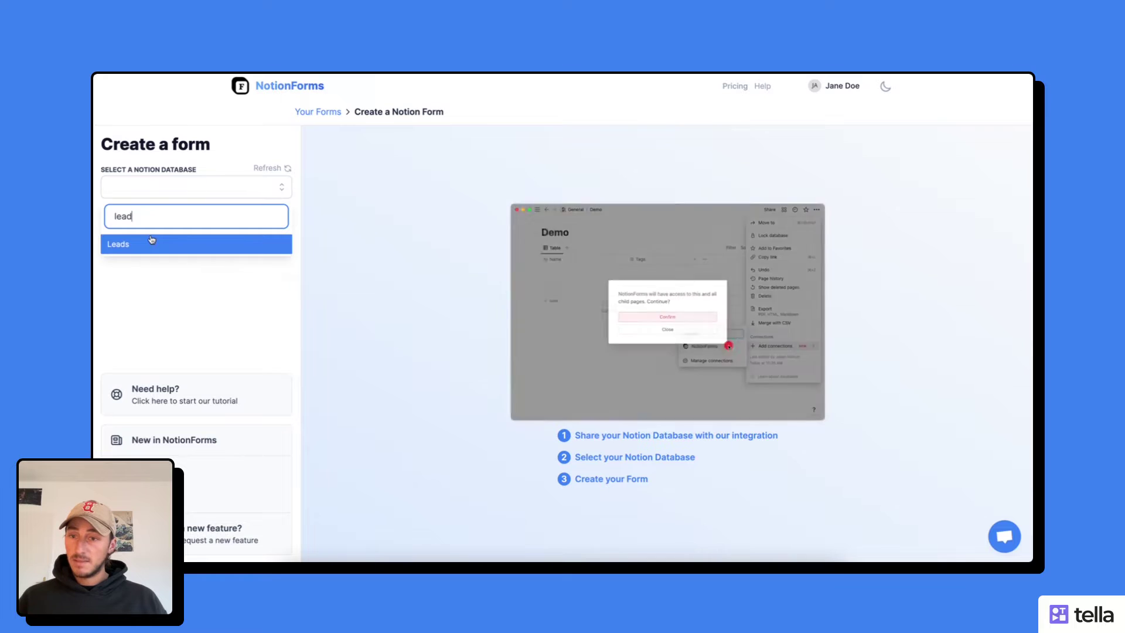
left_click(150, 243)
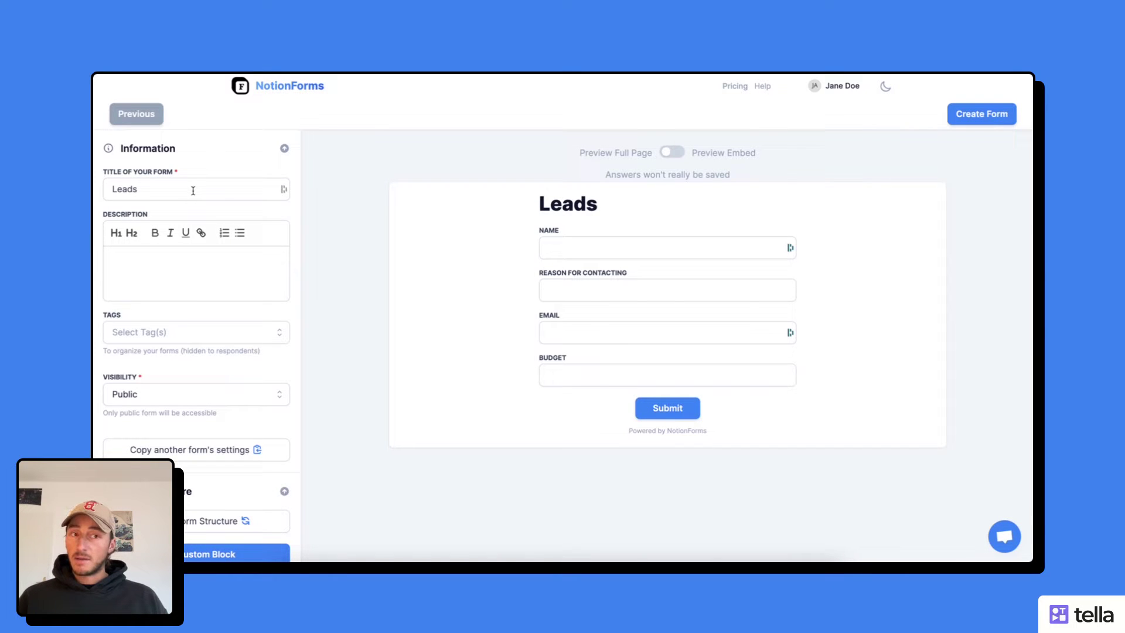
- Title the form 'Contact request' and describe it as 'Fill out this form and I will get back to you within 2 days'
left_click(193, 191)
key("ctrl+a")
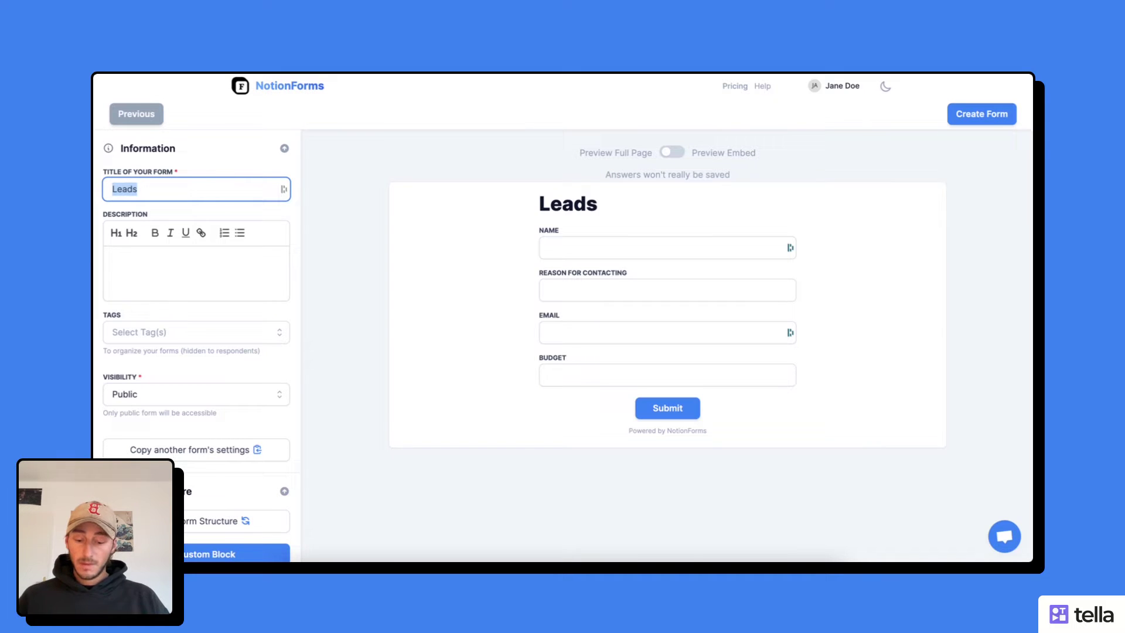
type("Contact")
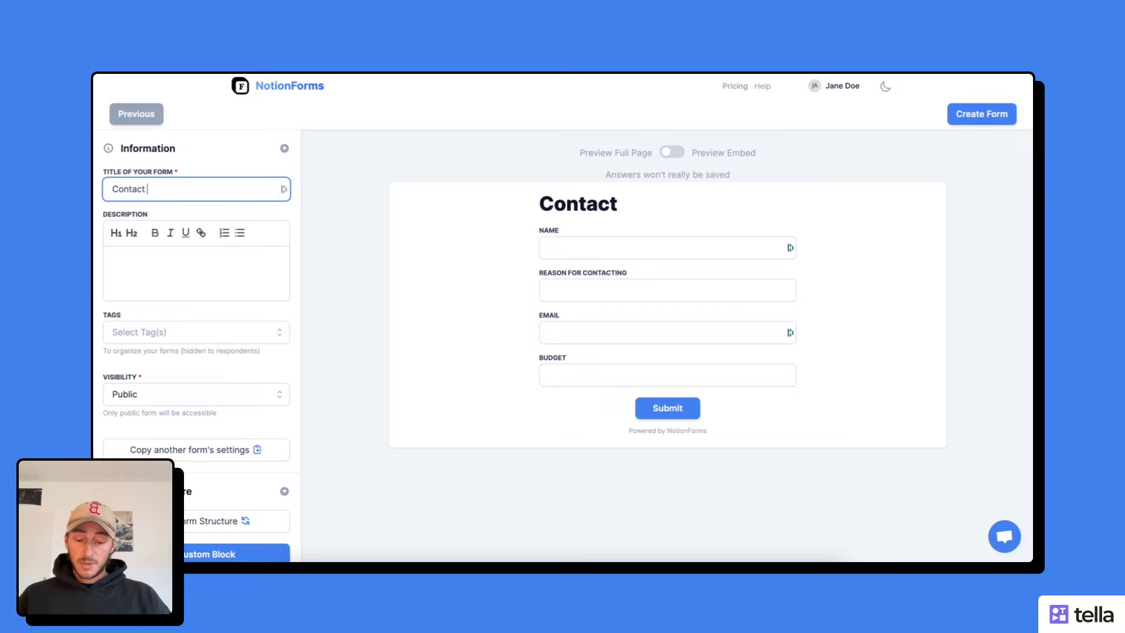
type(" request")
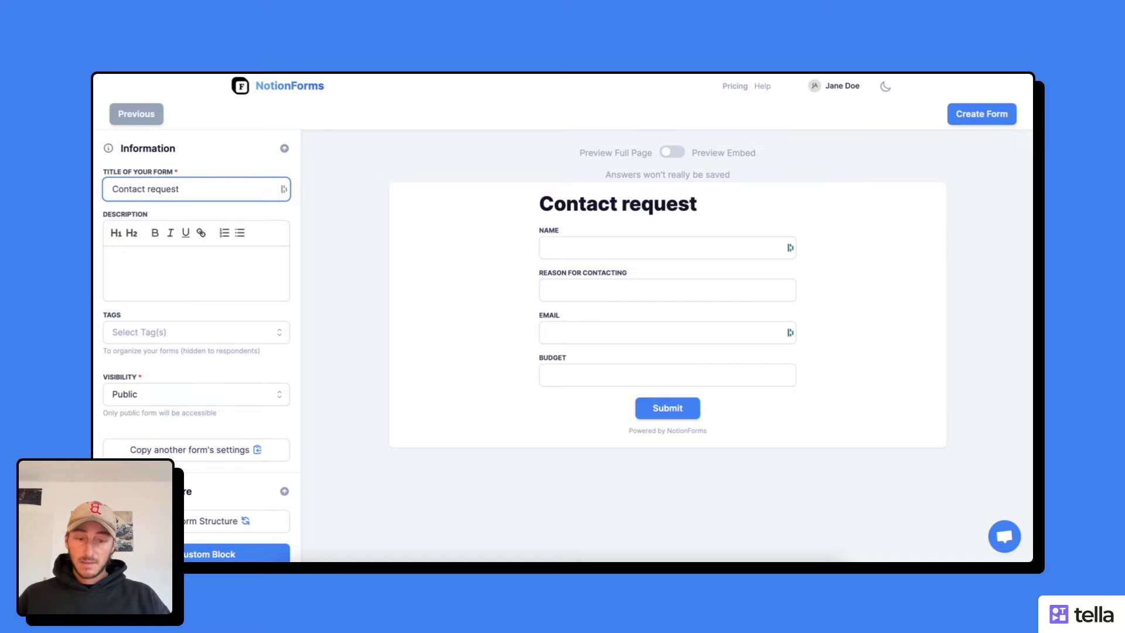
left_click(130, 252)
type("Fi")
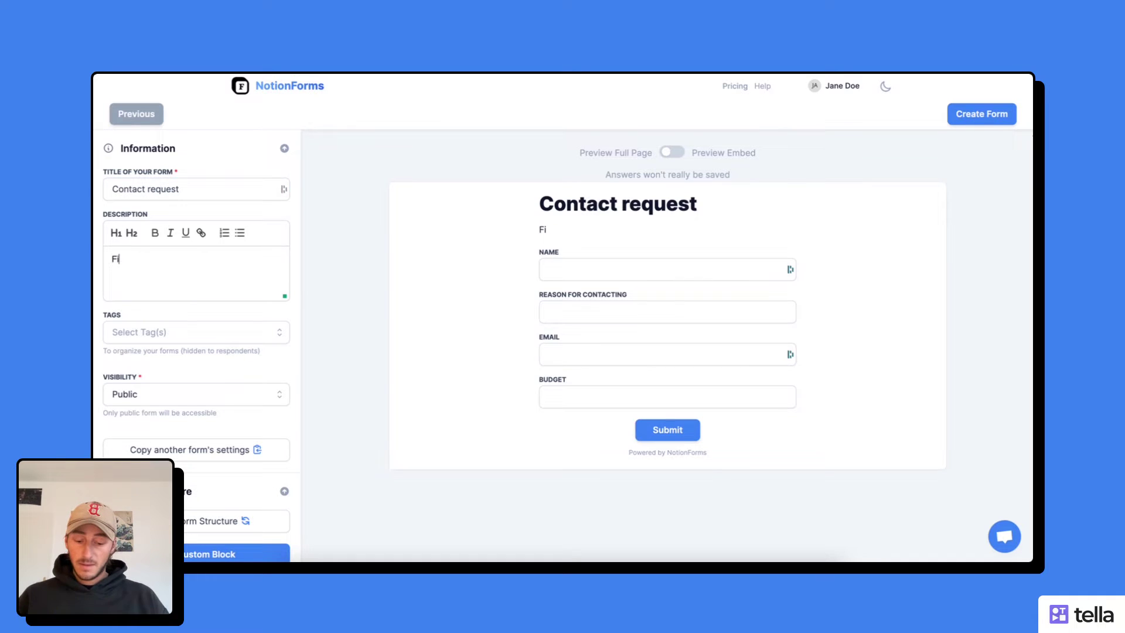
type("ll out this f")
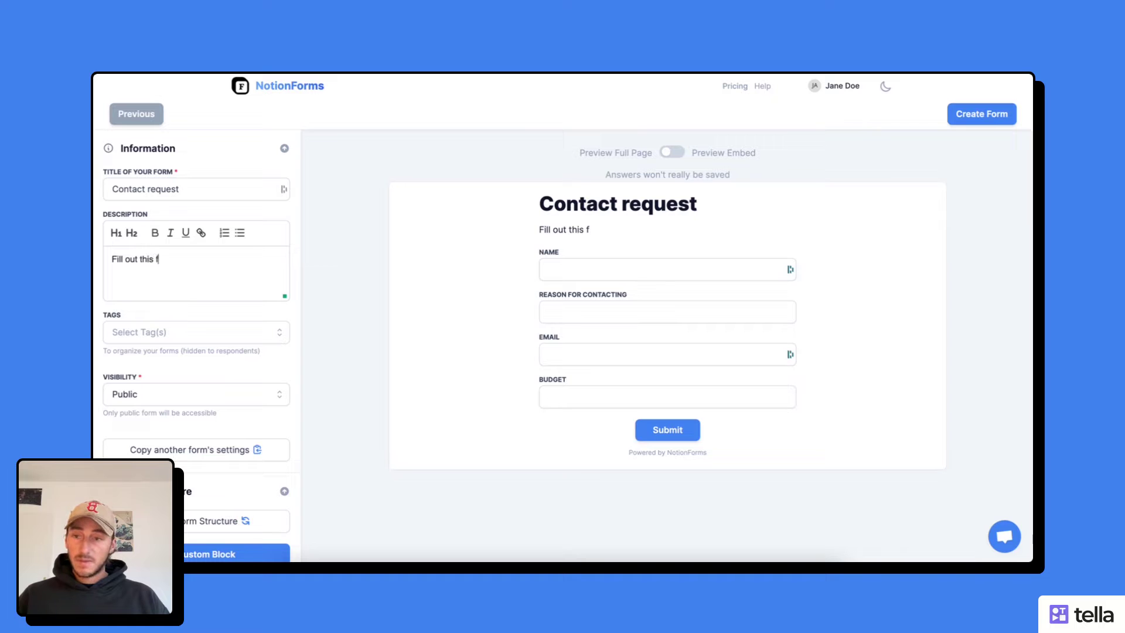
type("orm and I wi")
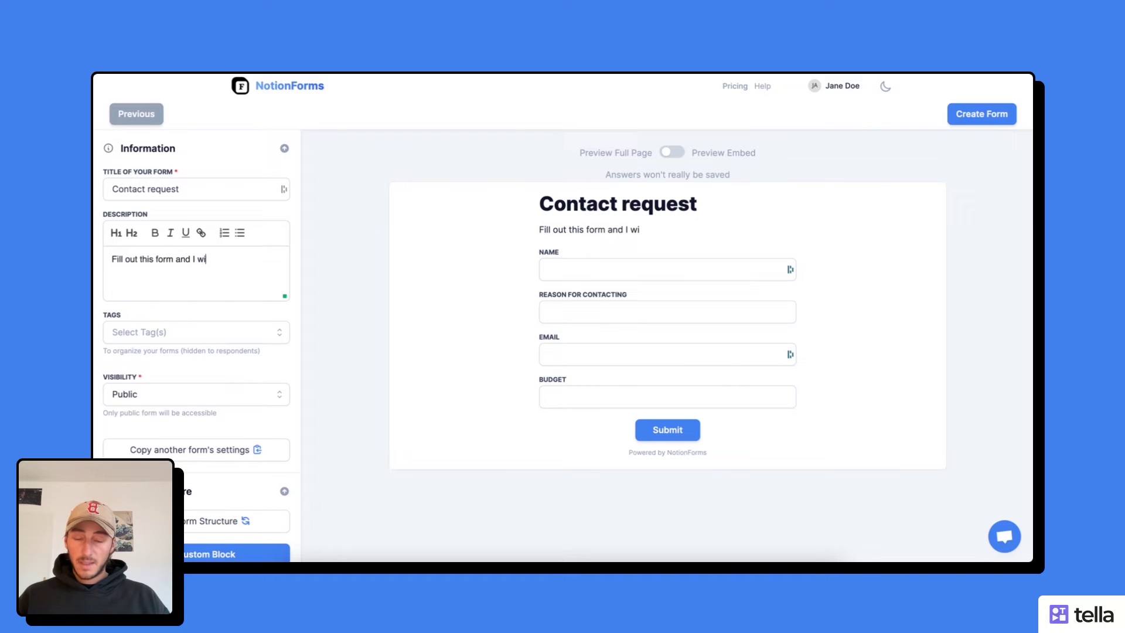
type("ll get ba")
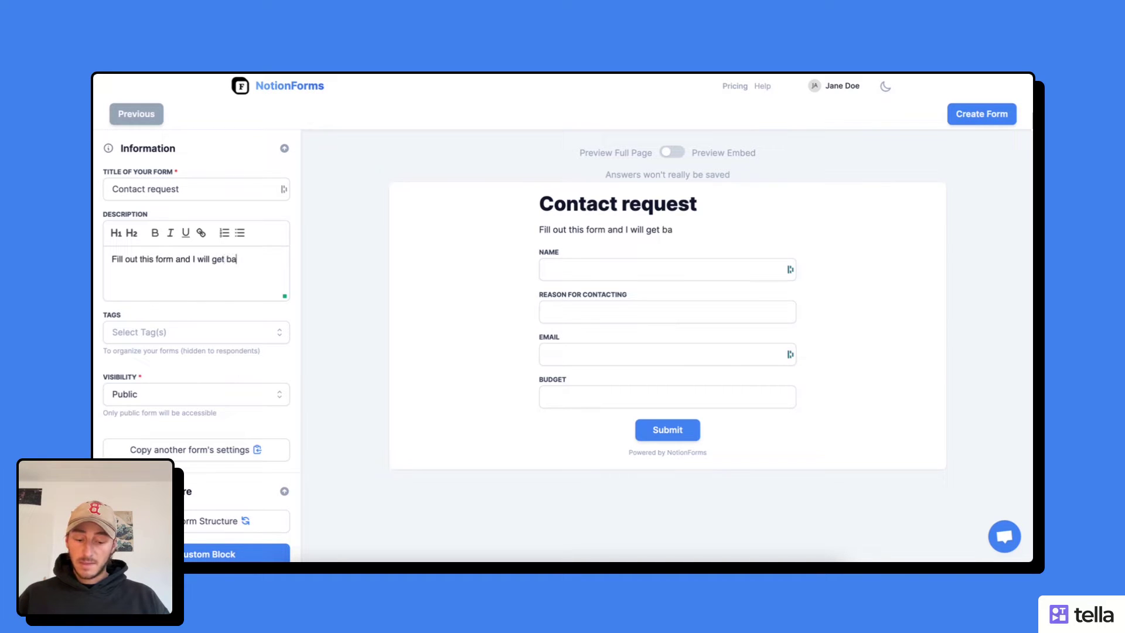
type("ck to you")
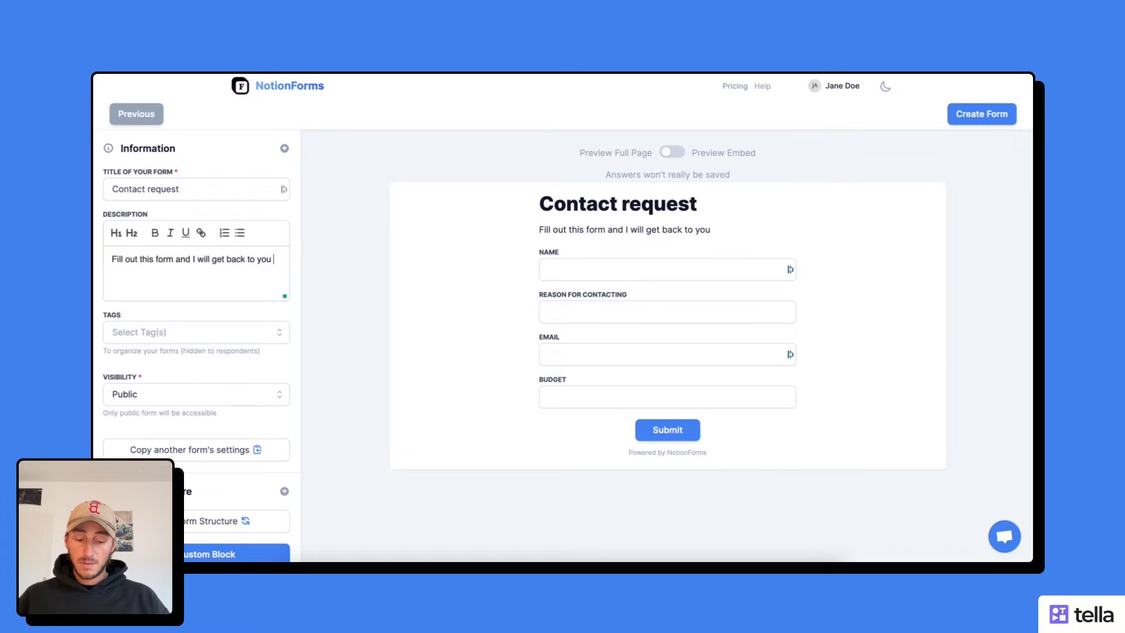
type(" with")
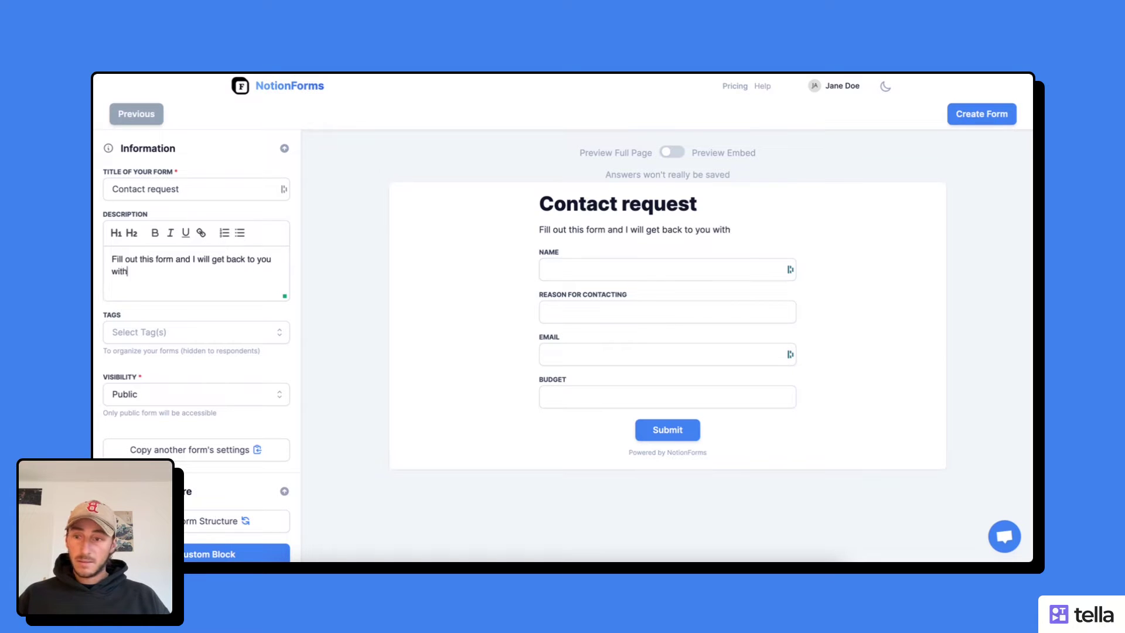
type("in 2 days")
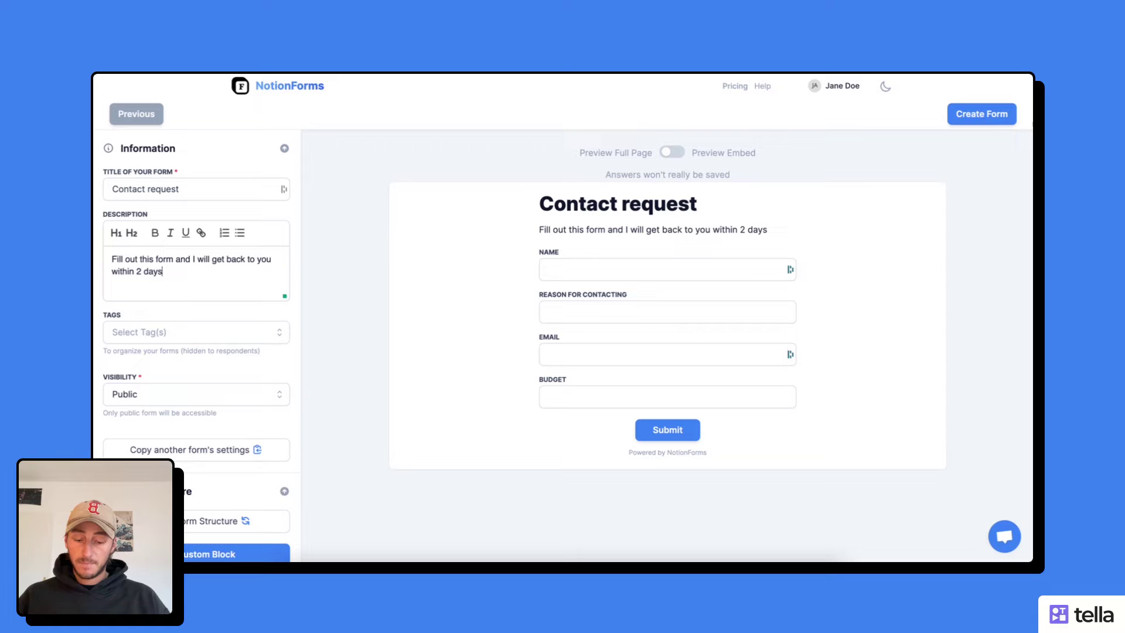
- Move Email above Reason for contacting and mark Email and Reason for contacting required
scroll(181, 304, "down", 1)
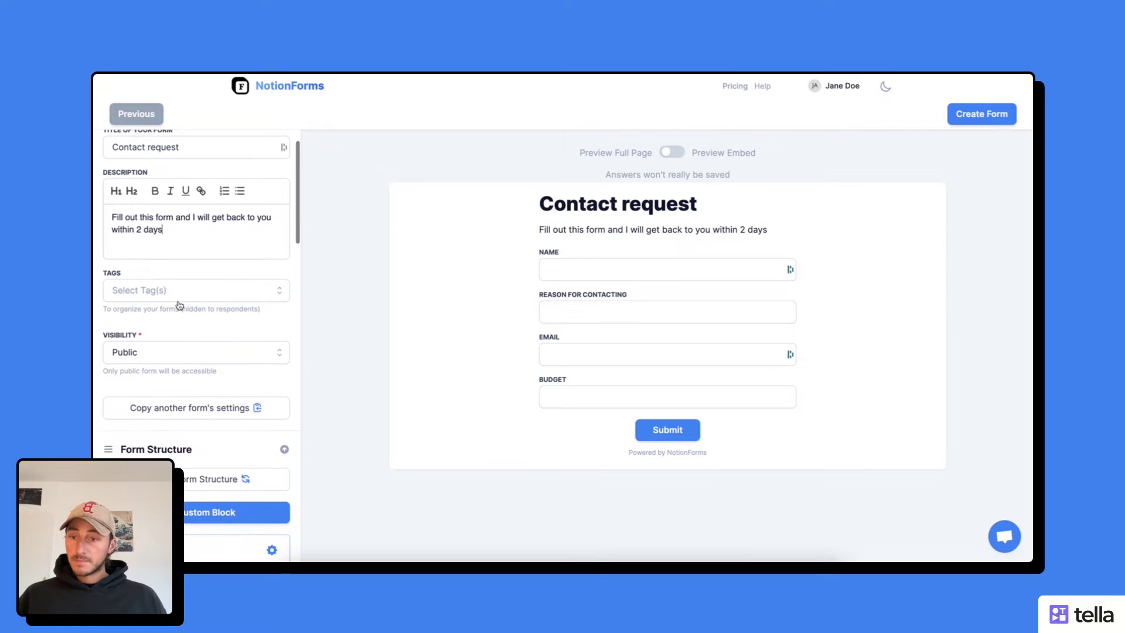
scroll(167, 310, "down", 2)
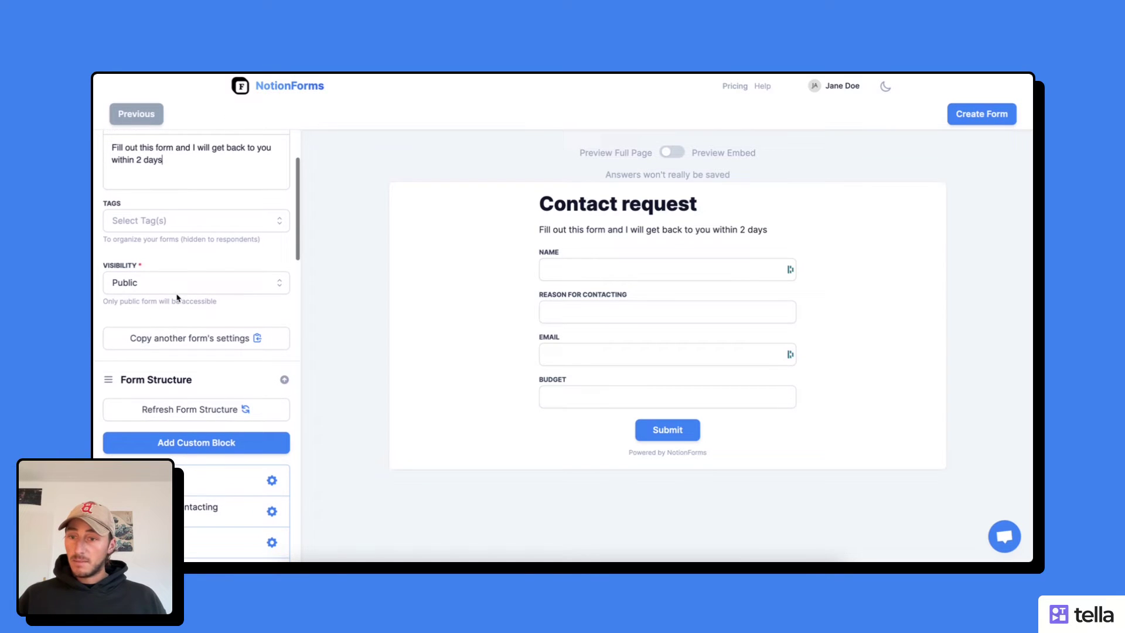
scroll(172, 300, "down", 5)
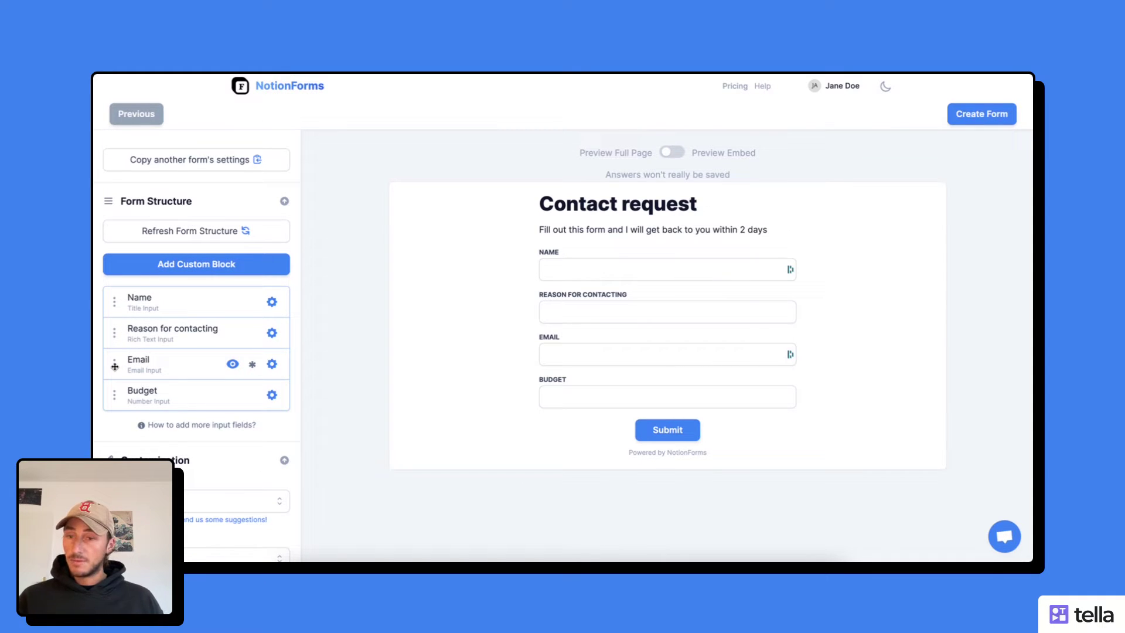
left_click_drag(115, 367, 116, 331)
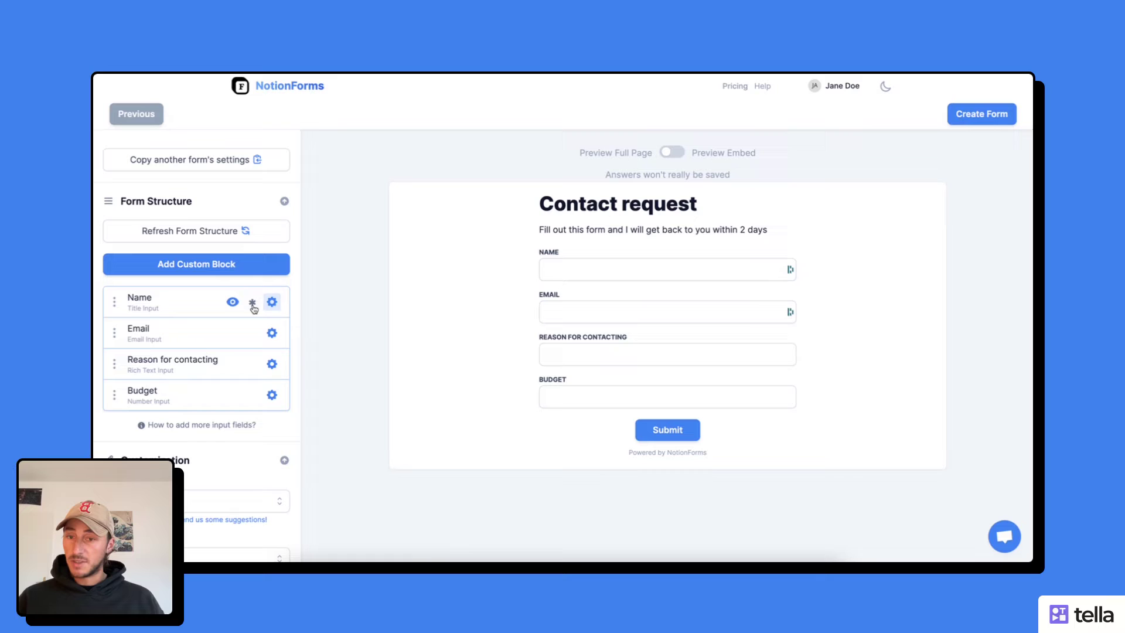
left_click(253, 334)
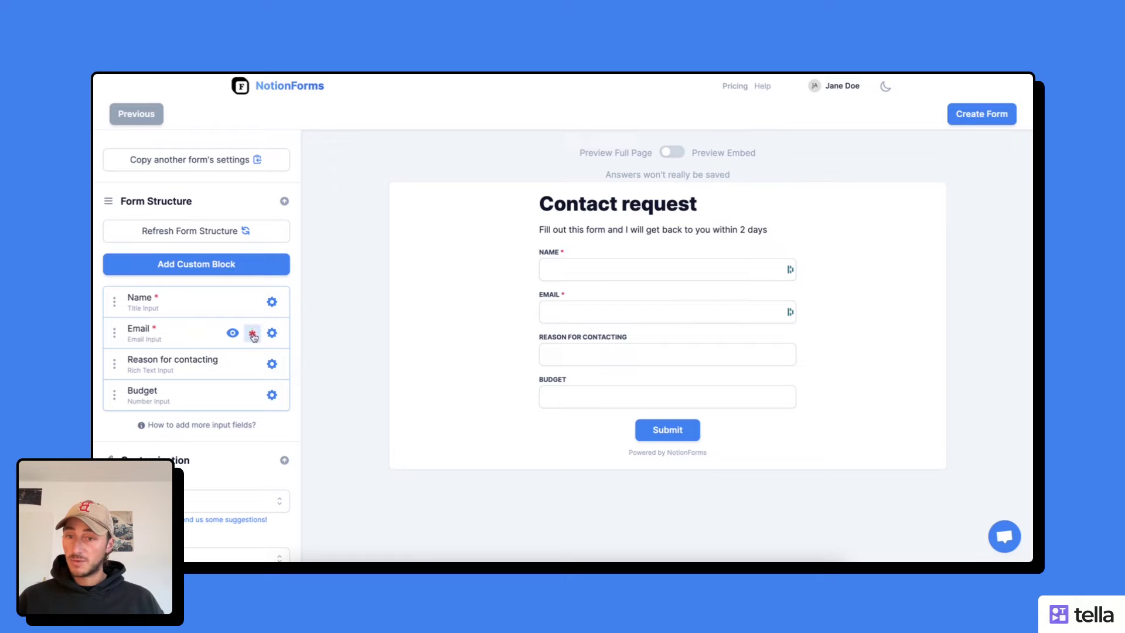
left_click(253, 365)
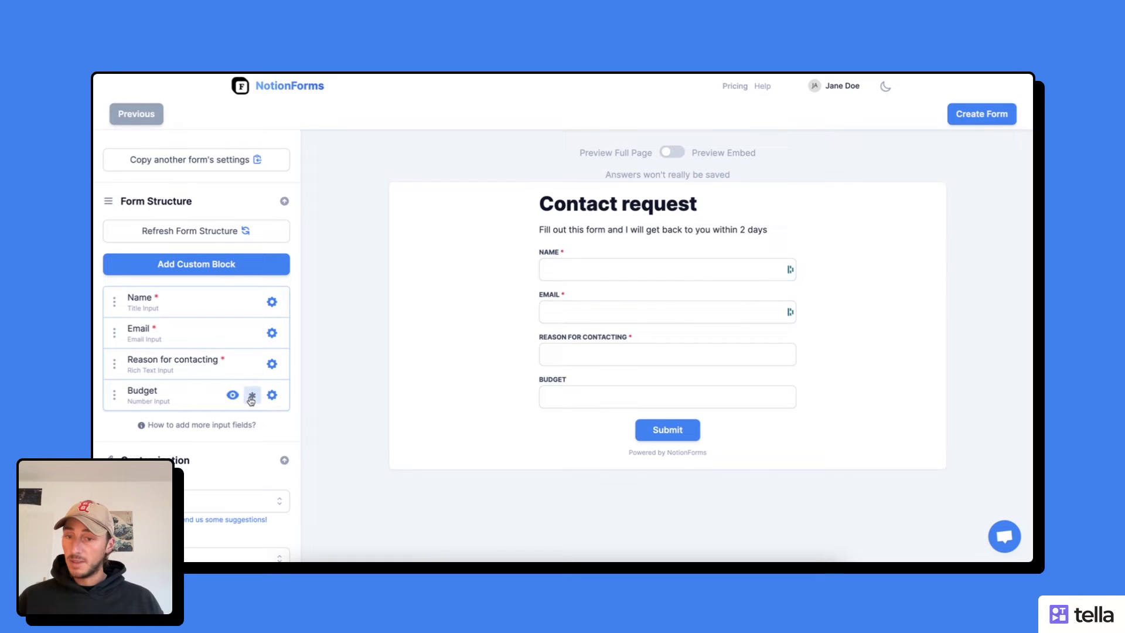
left_click(272, 302)
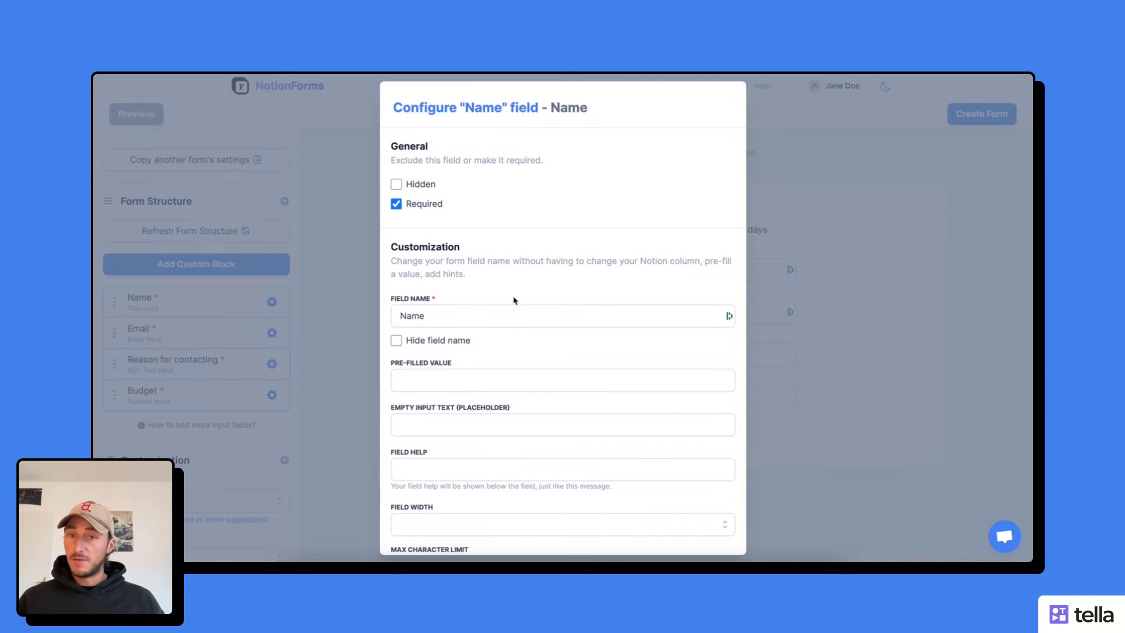
- Relabel the Name field 'What is your name?'
left_click(460, 319)
double_click(461, 316)
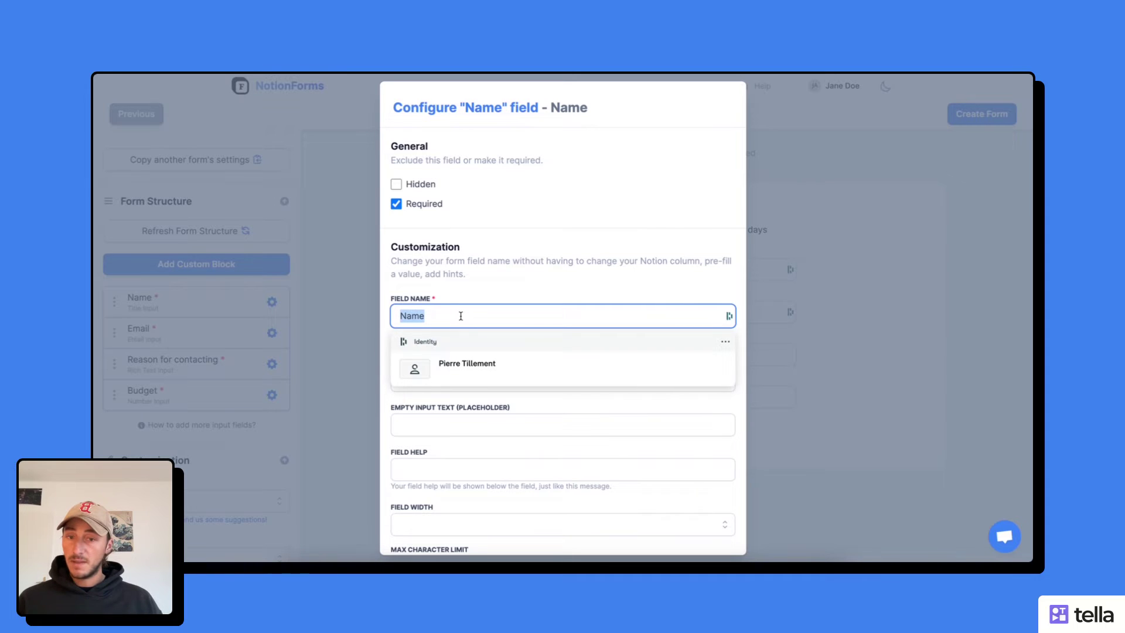
type("Wh")
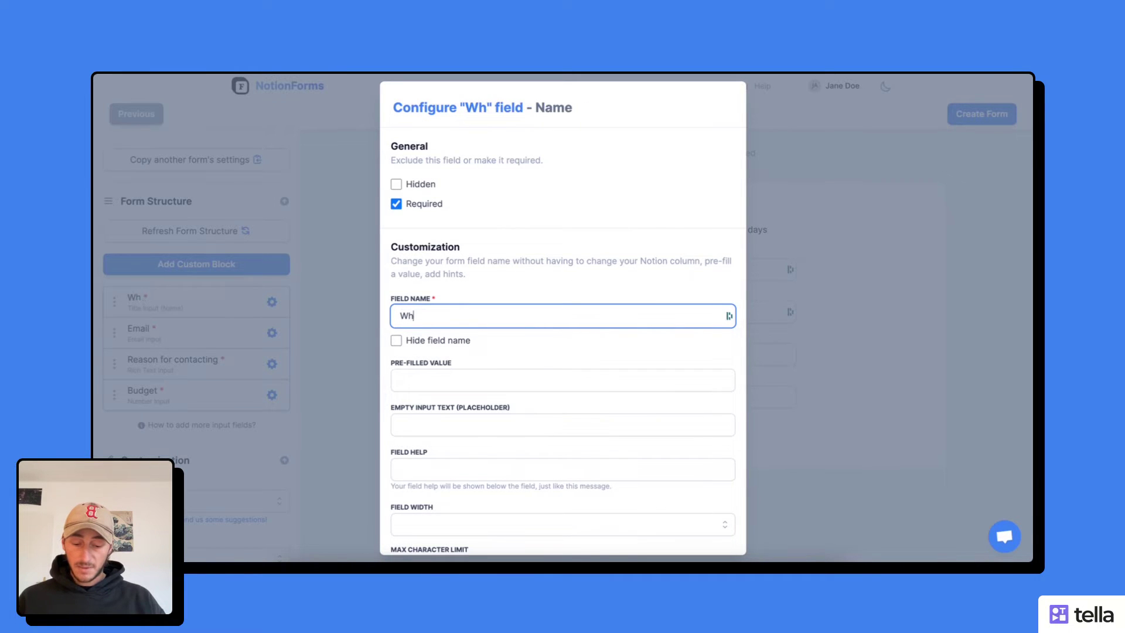
type("at is your name")
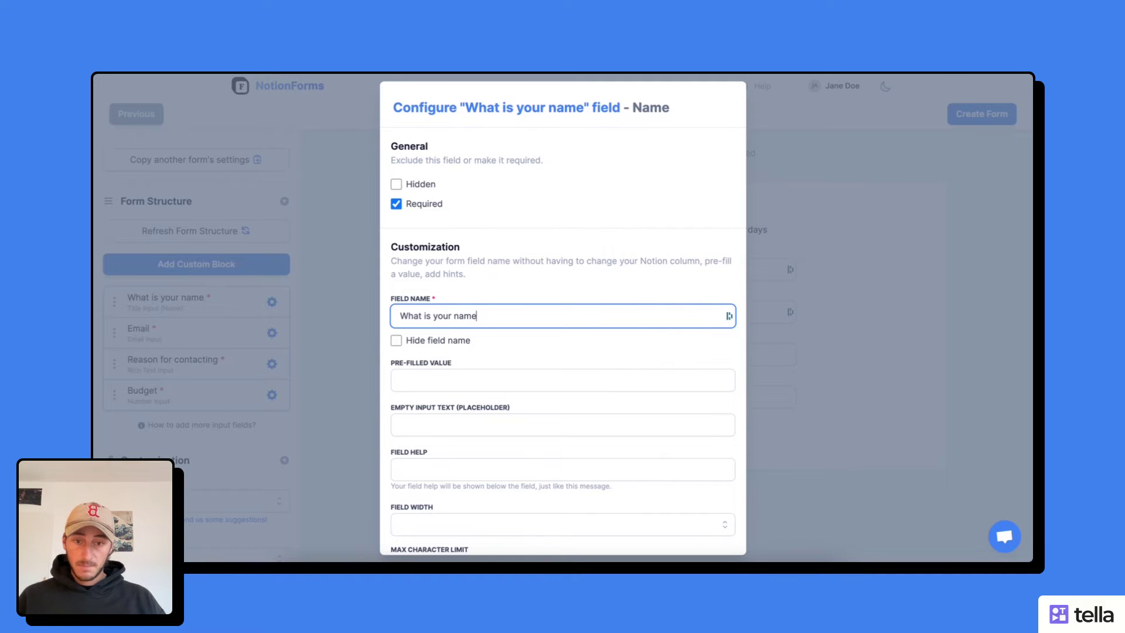
type("?")
- Relabel the Email field 'What is your email?'
left_click(322, 325)
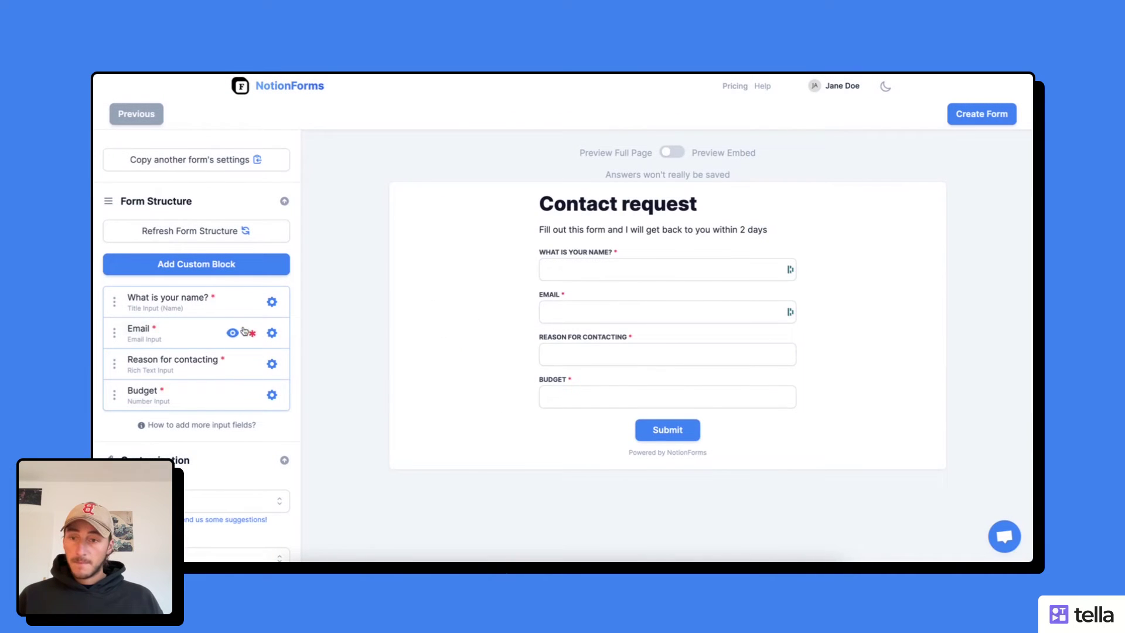
left_click(272, 333)
left_click(443, 315)
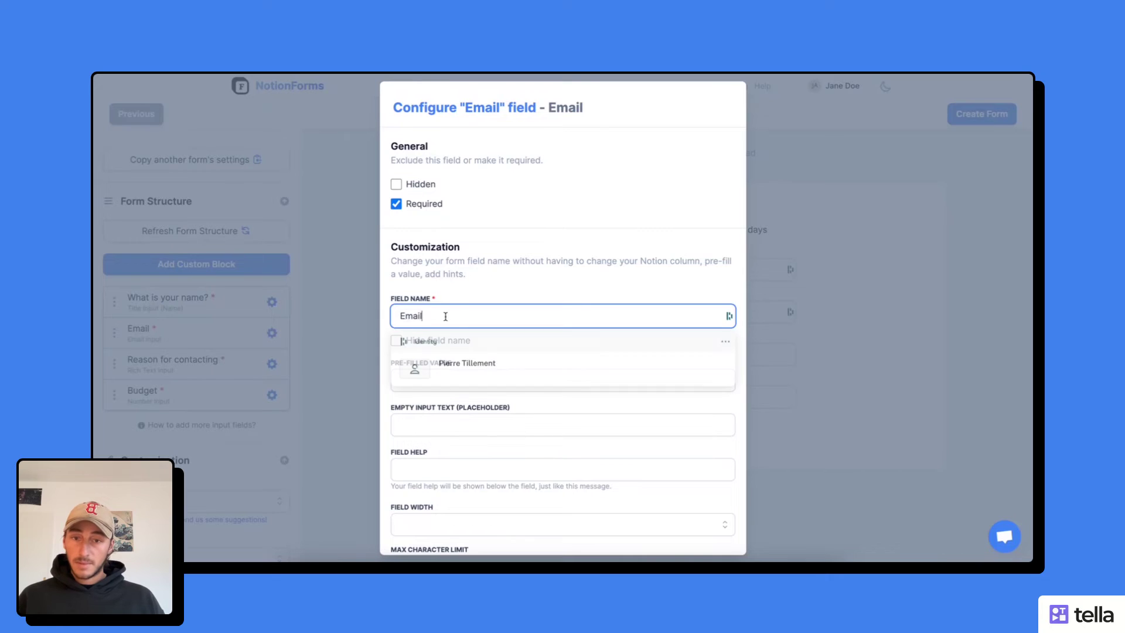
double_click(443, 315)
type("What is y")
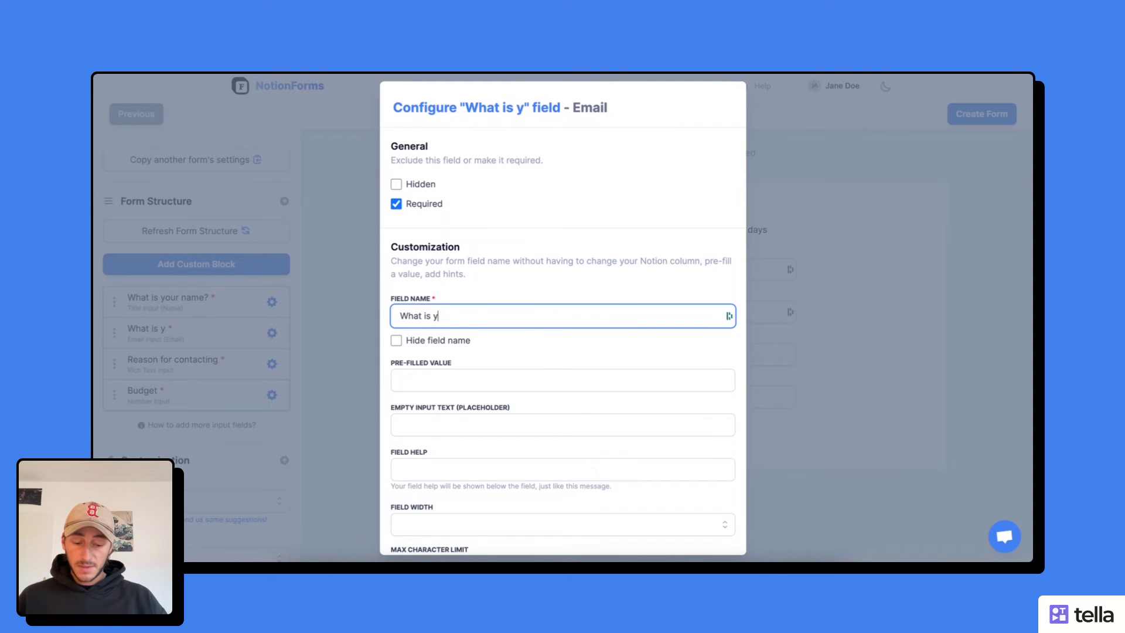
type("our email?")
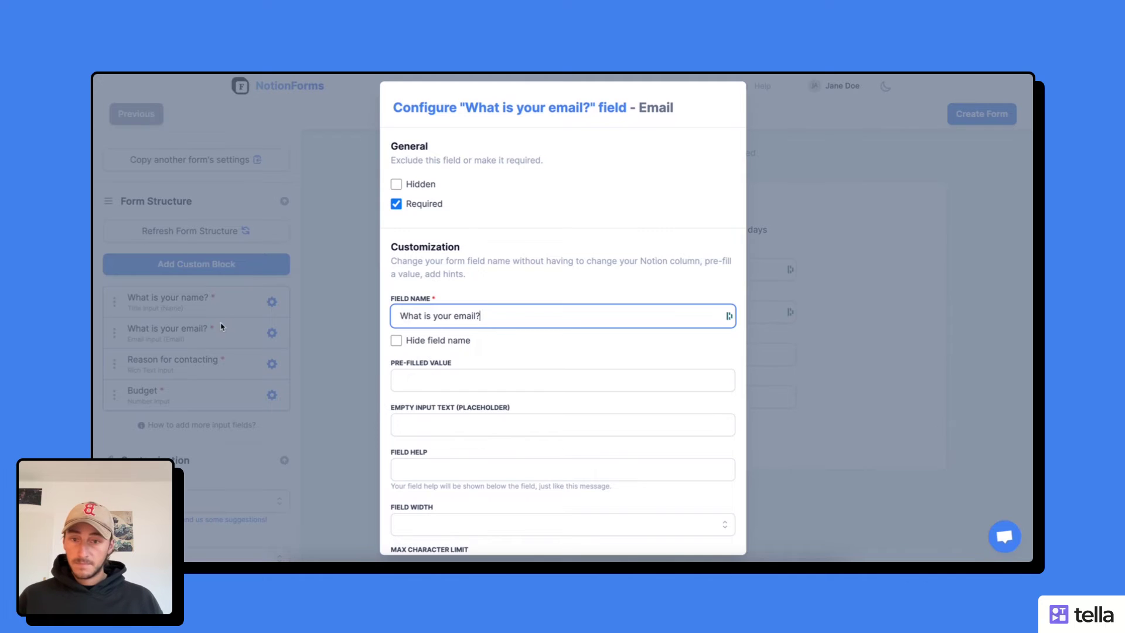
left_click(271, 363)
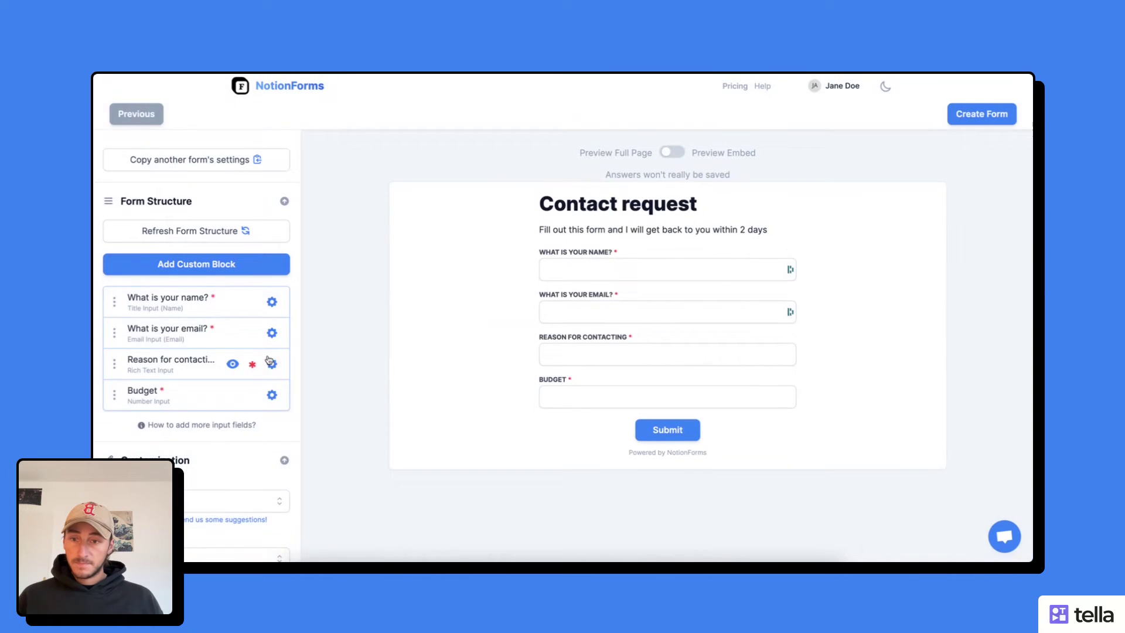
- Enable multi-line input on Reason for contacting and rename it 'Why do you wish to work with me?'
left_click(271, 363)
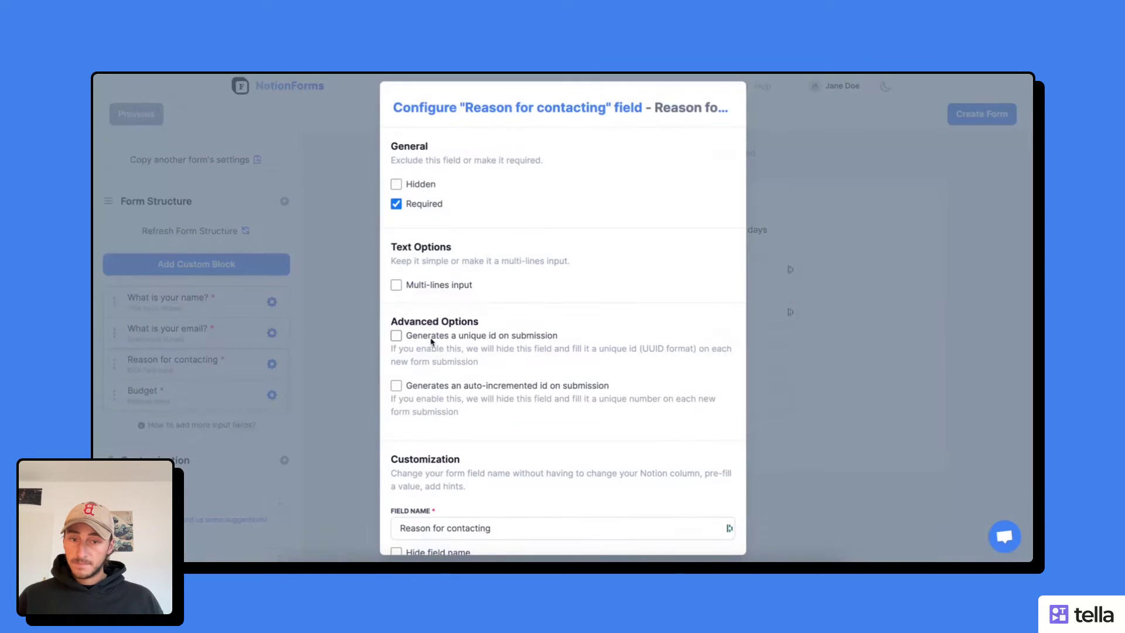
left_click(397, 286)
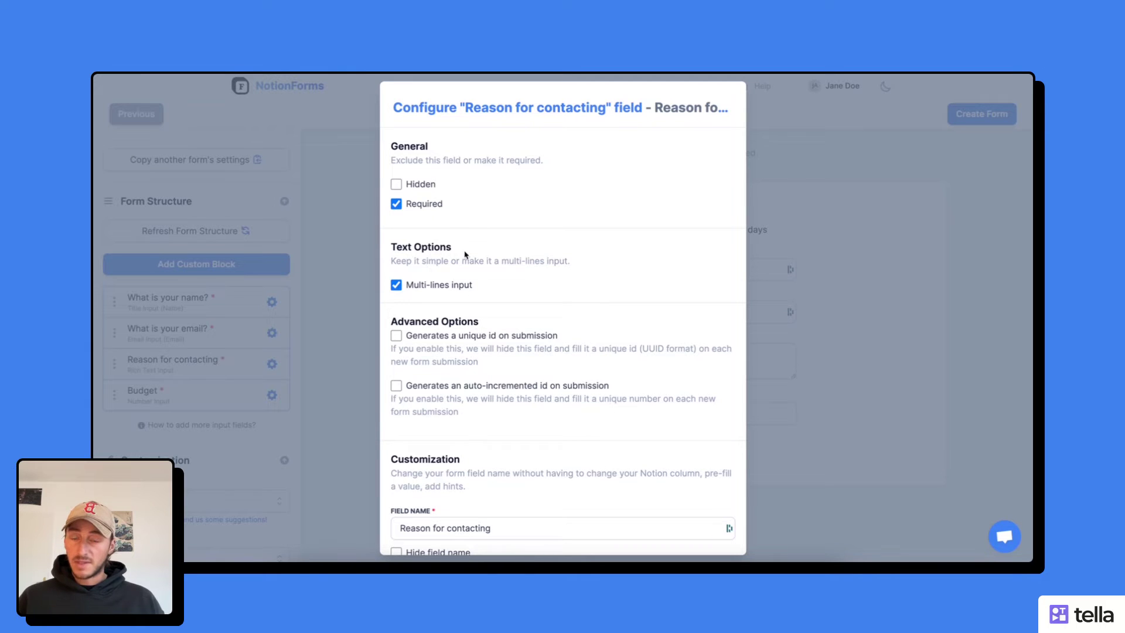
scroll(465, 254, "down", 4)
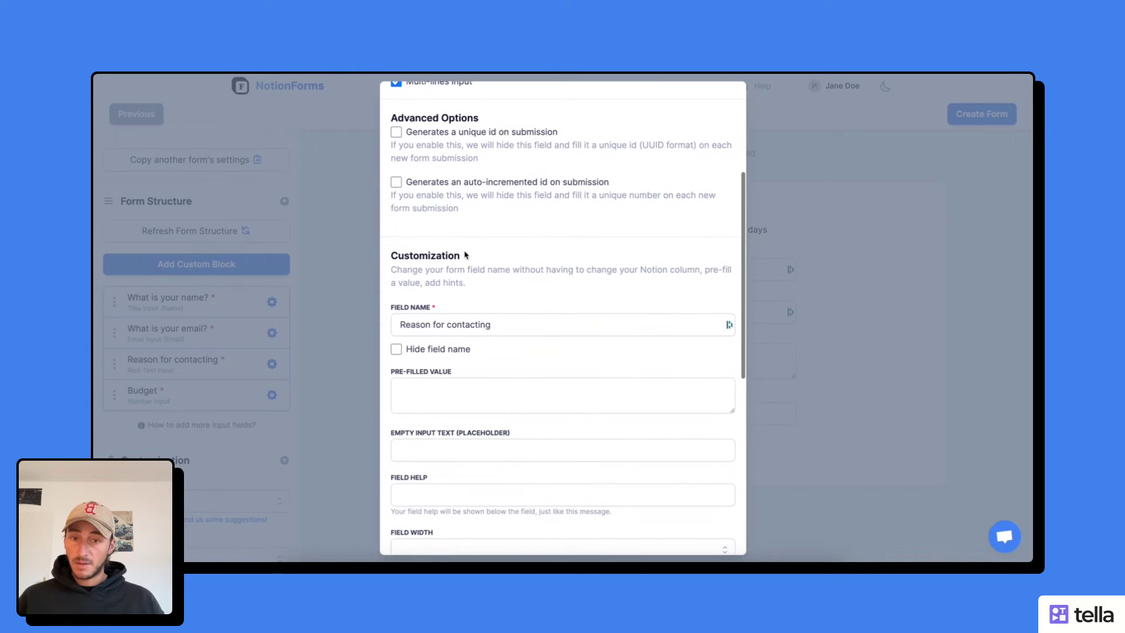
triple_click(498, 326)
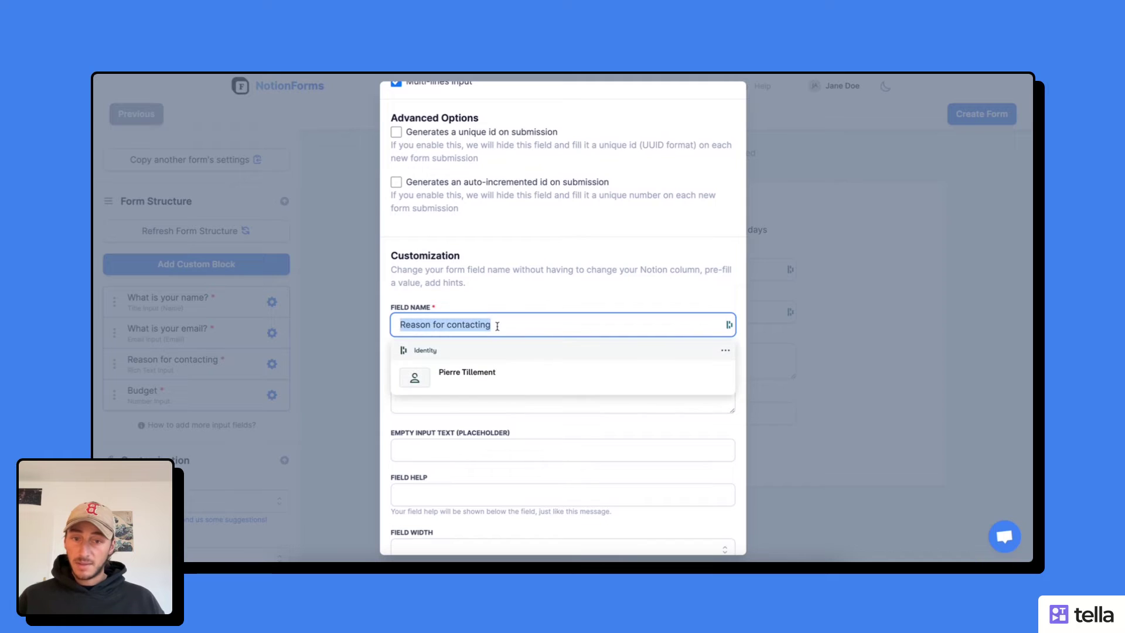
type("Why ")
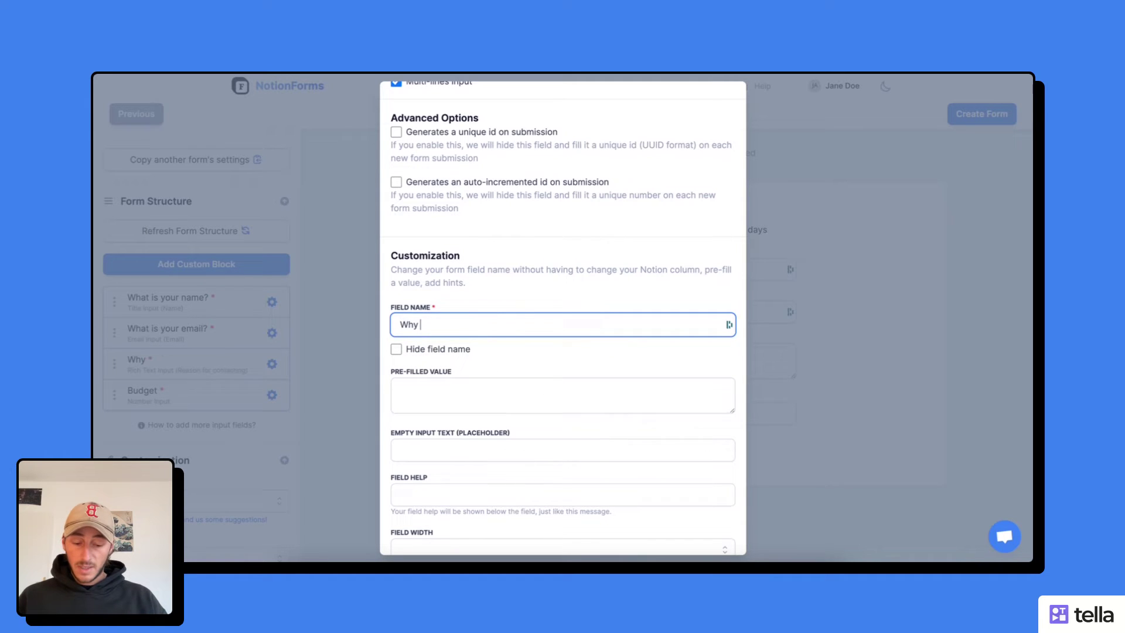
type("do you wis")
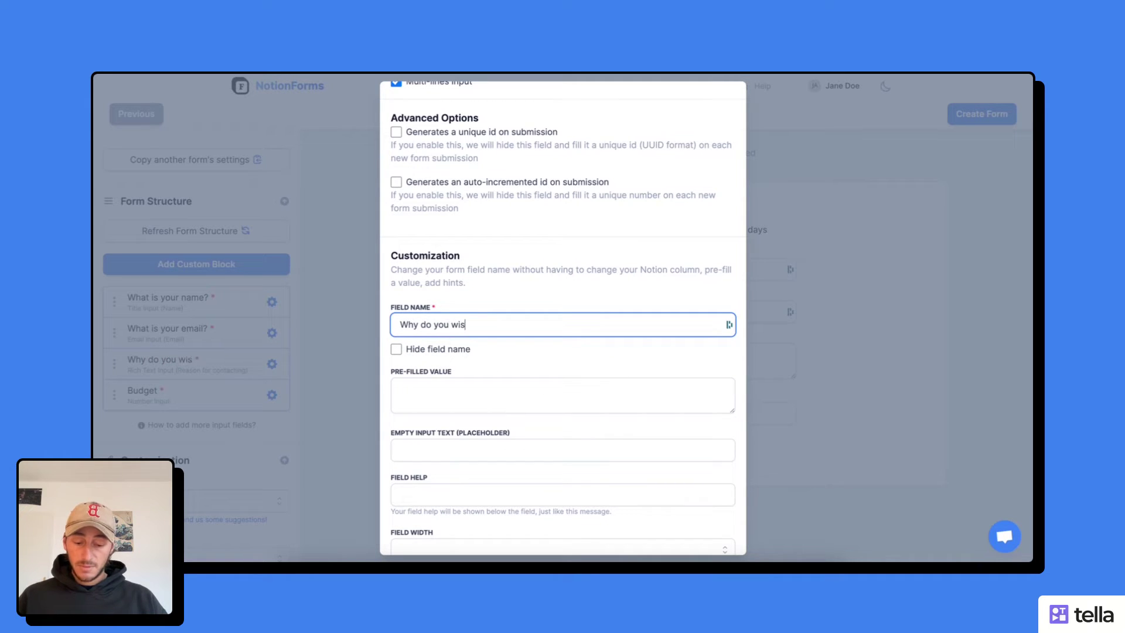
type("h to work ")
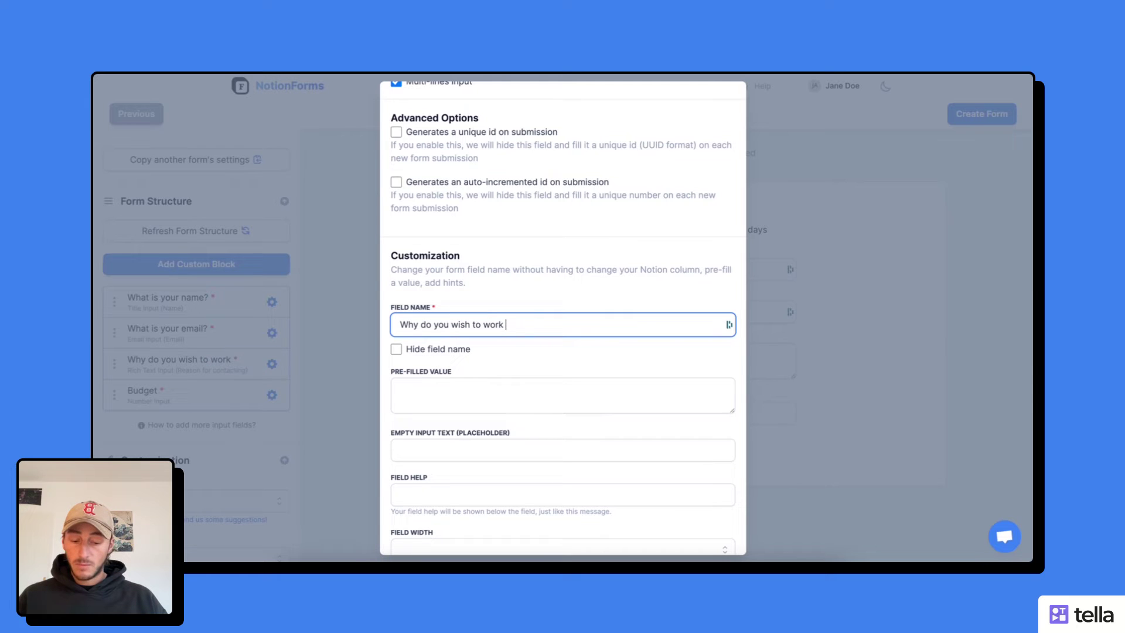
type("with me")
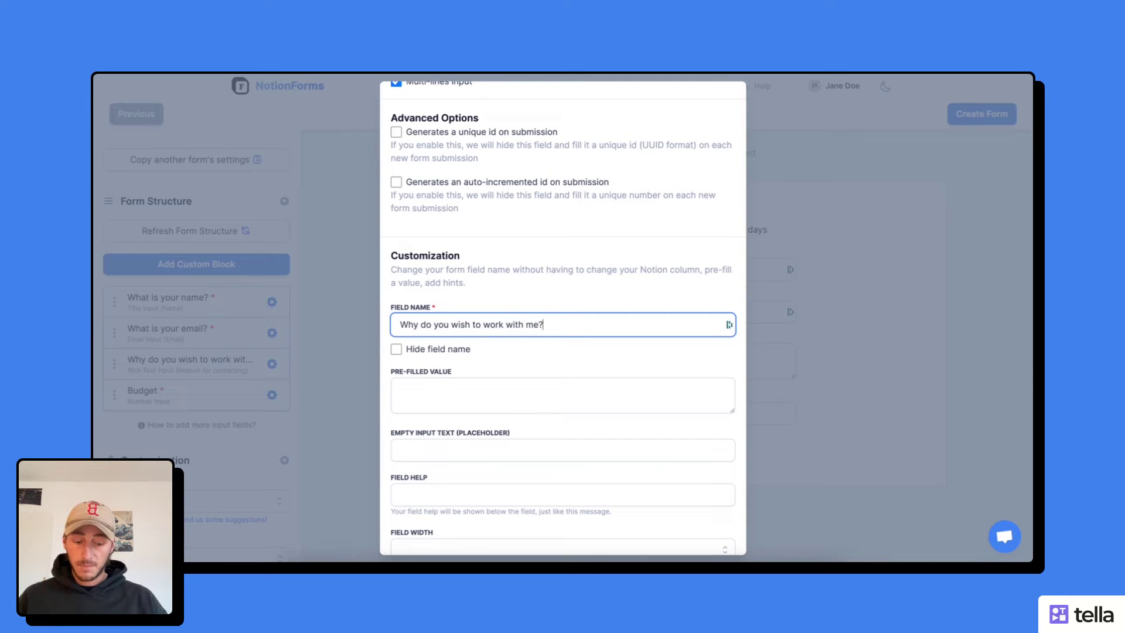
- Change the Budget field's name to 'What is your budget?'
left_click(318, 320)
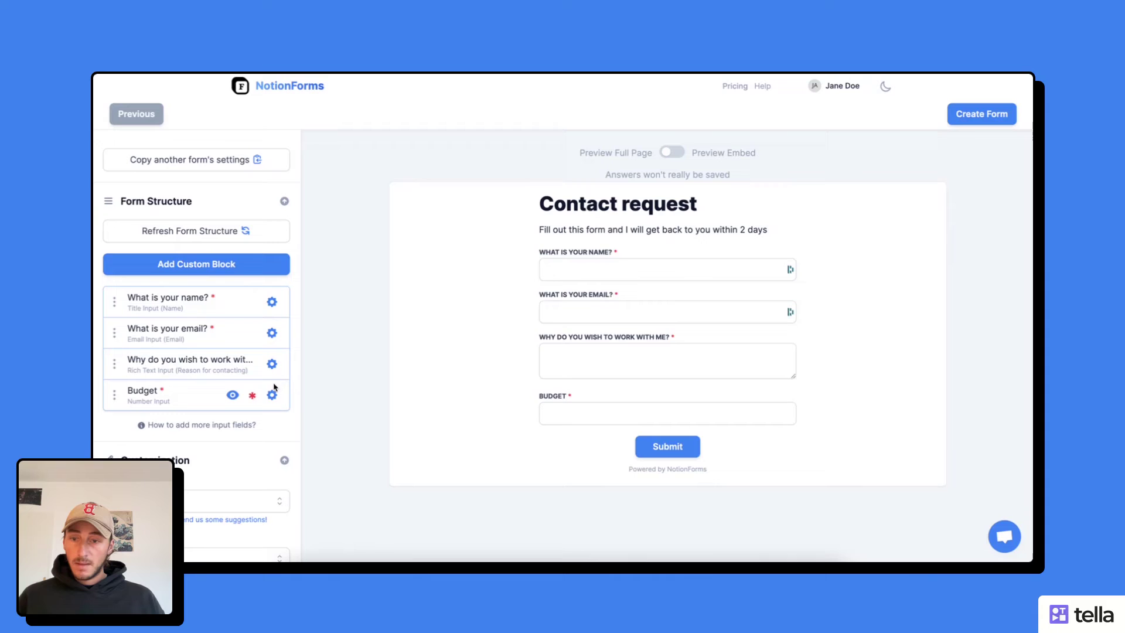
left_click(272, 395)
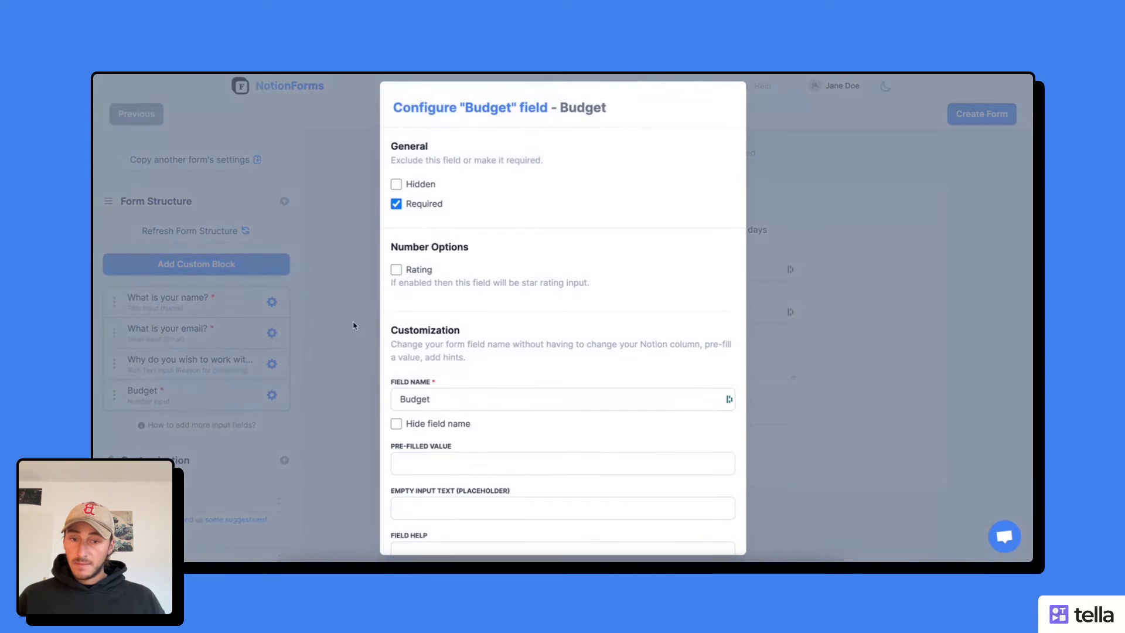
double_click(434, 397)
type("What ")
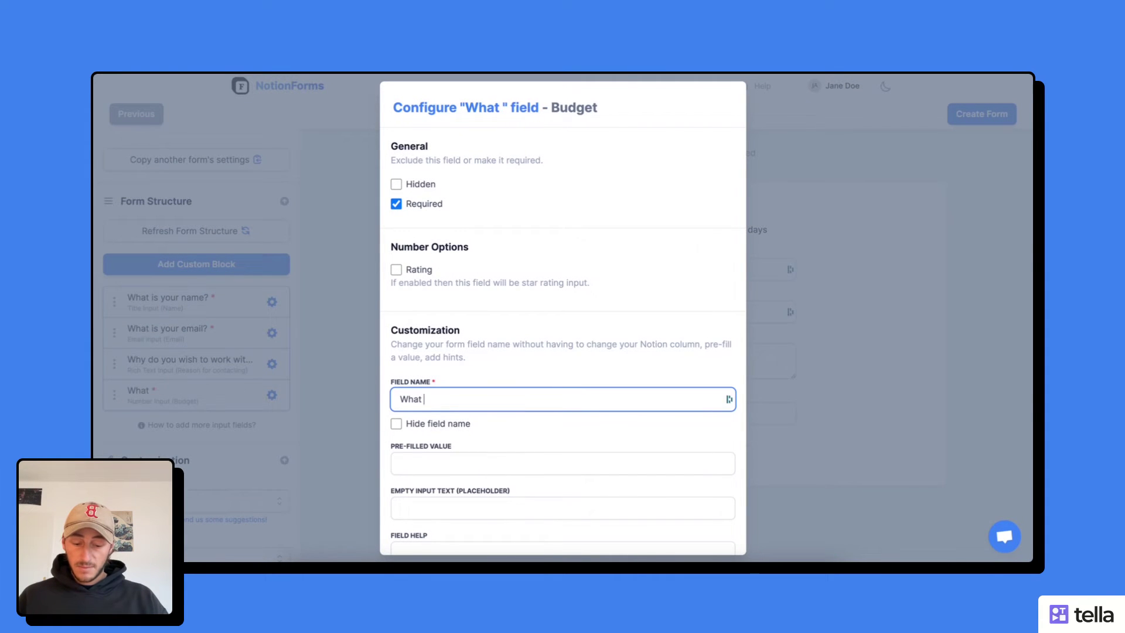
type("is your budget")
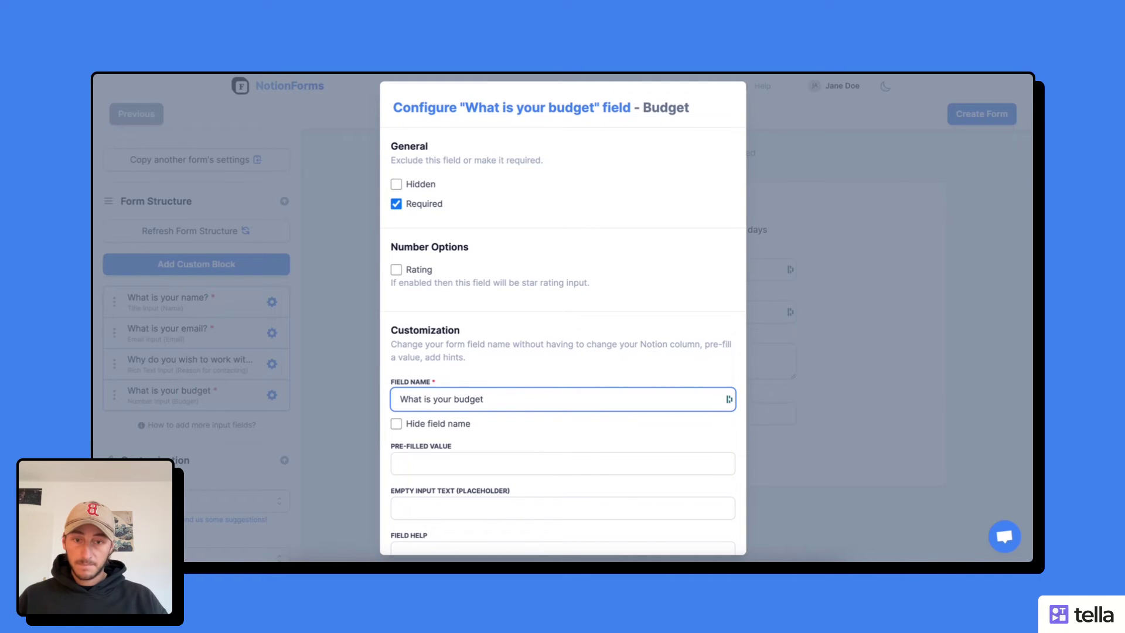
type("?")
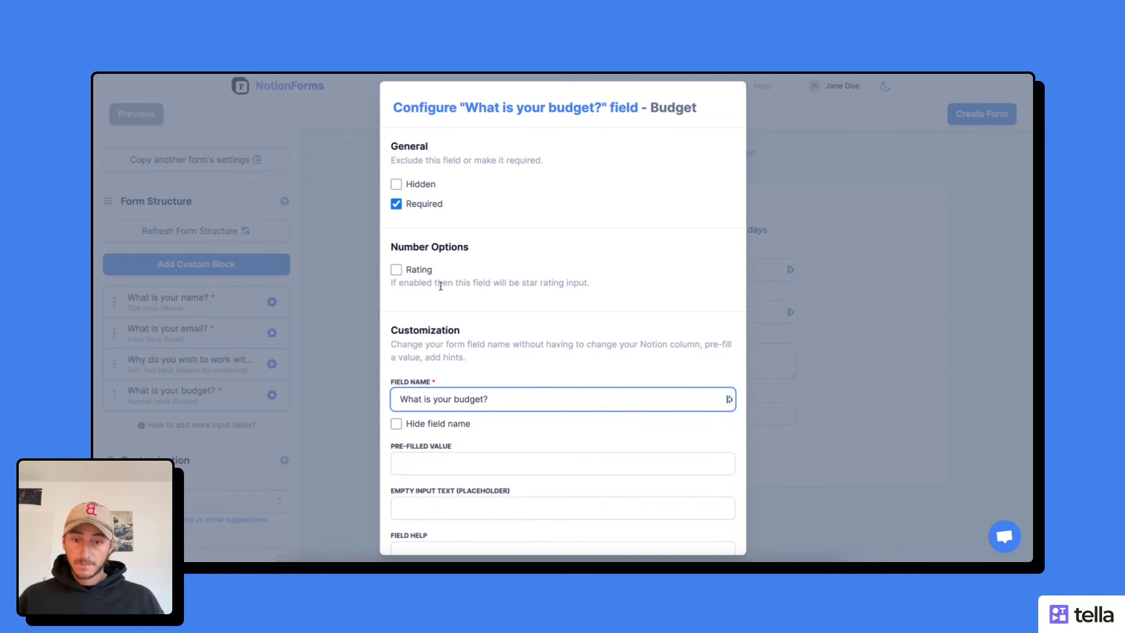
left_click(338, 278)
- Scroll the sidebar past Customization down to the About Submission thank-you message settings
scroll(209, 364, "down", 4)
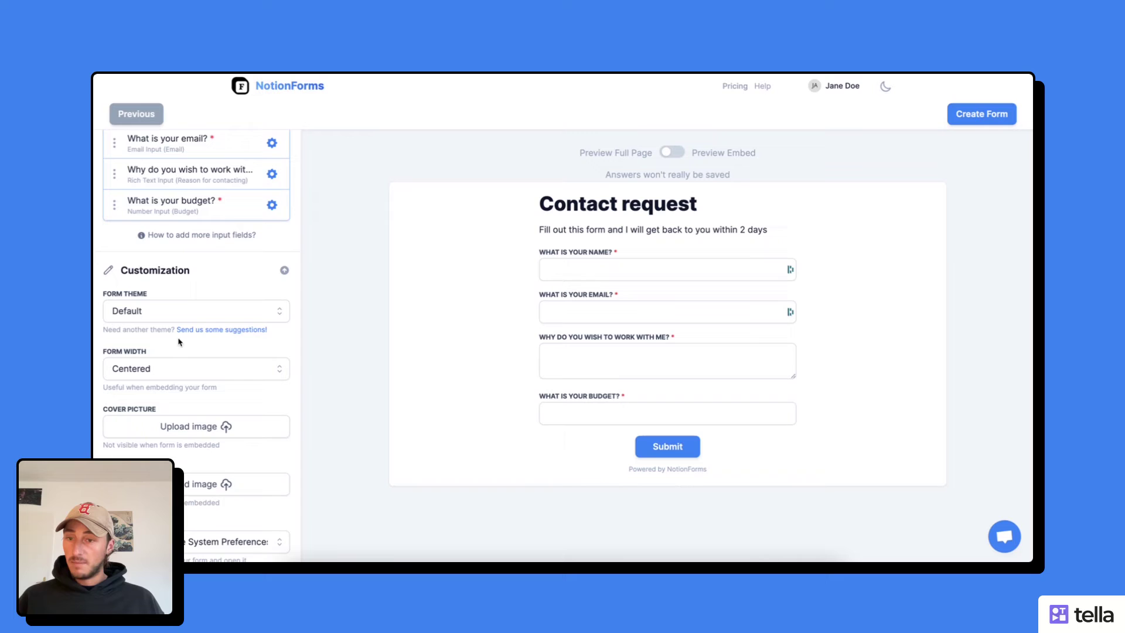
scroll(186, 334, "down", 3)
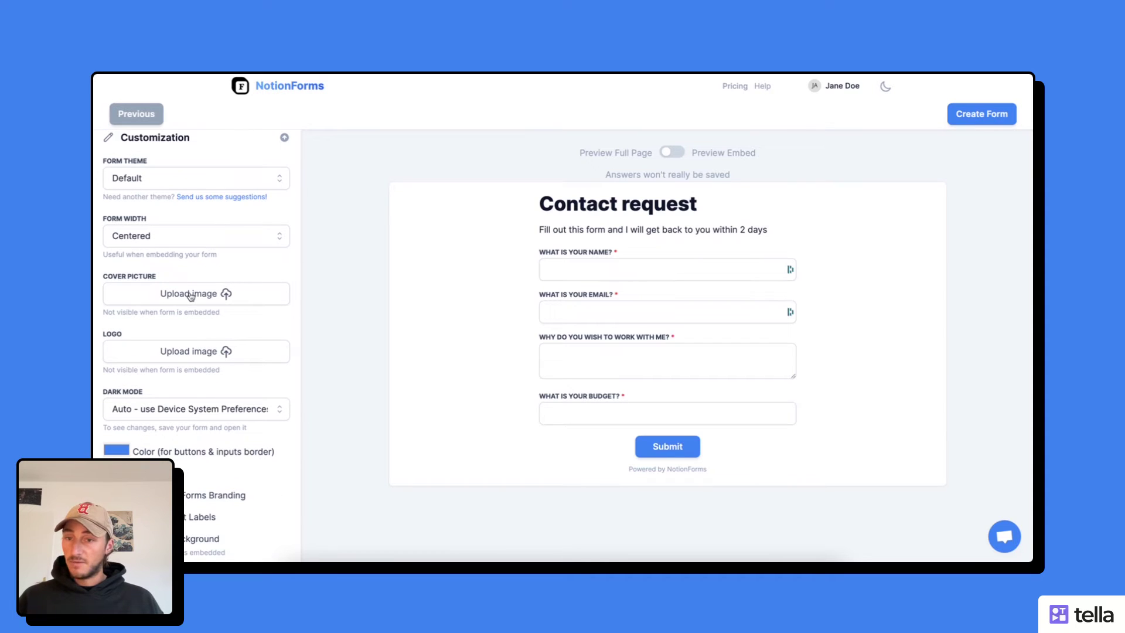
scroll(195, 297, "down", 1)
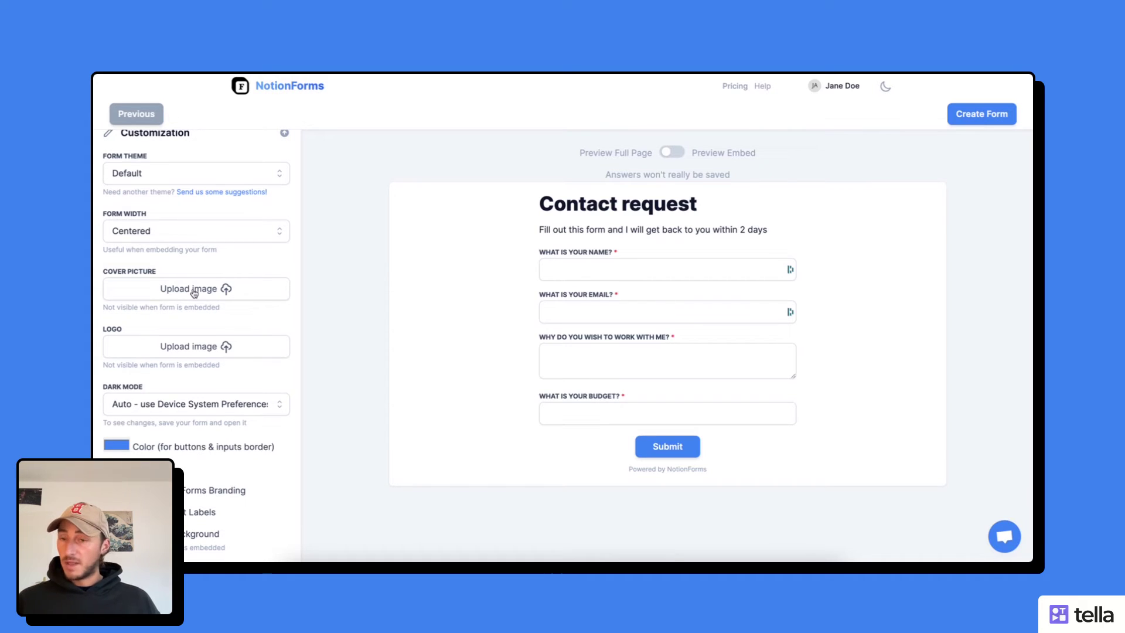
scroll(195, 293, "down", 4)
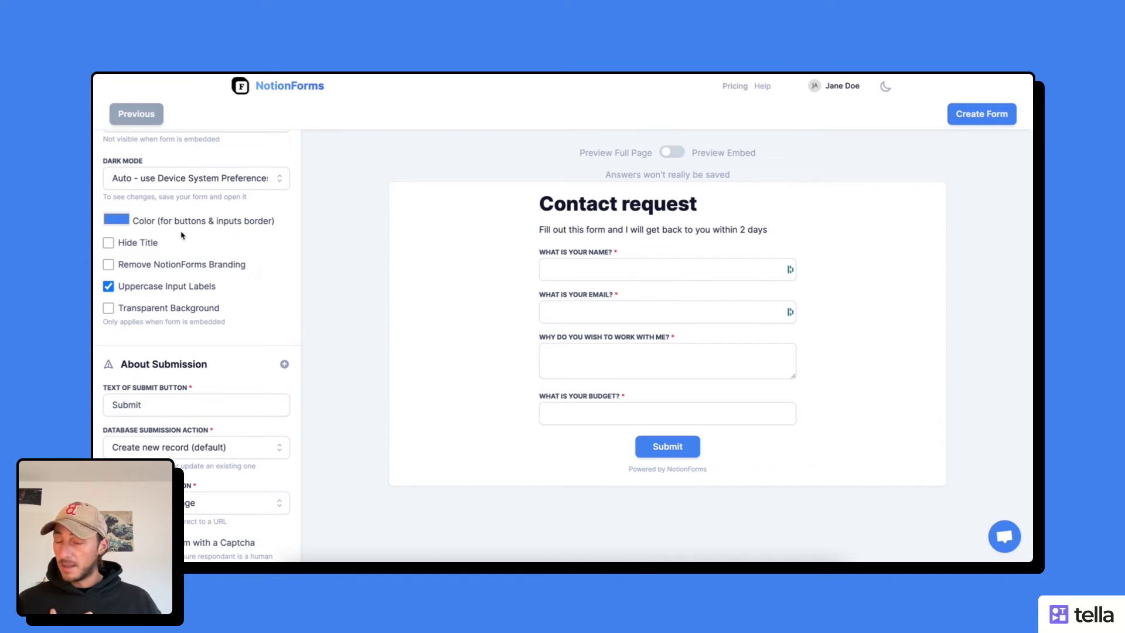
scroll(181, 276, "down", 3)
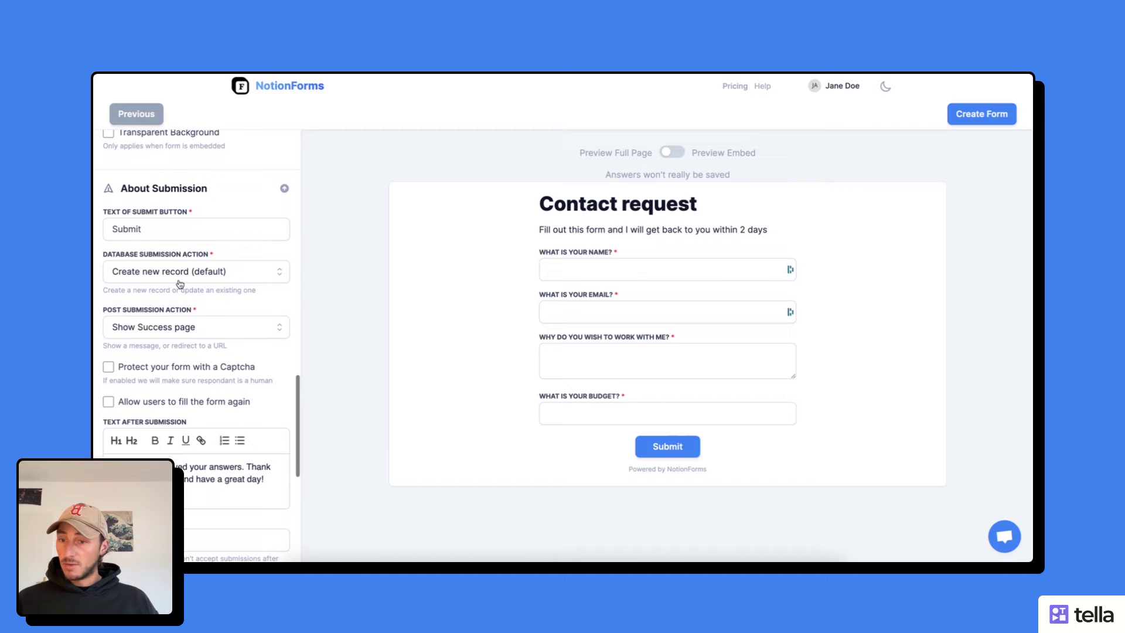
scroll(194, 381, "down", 1)
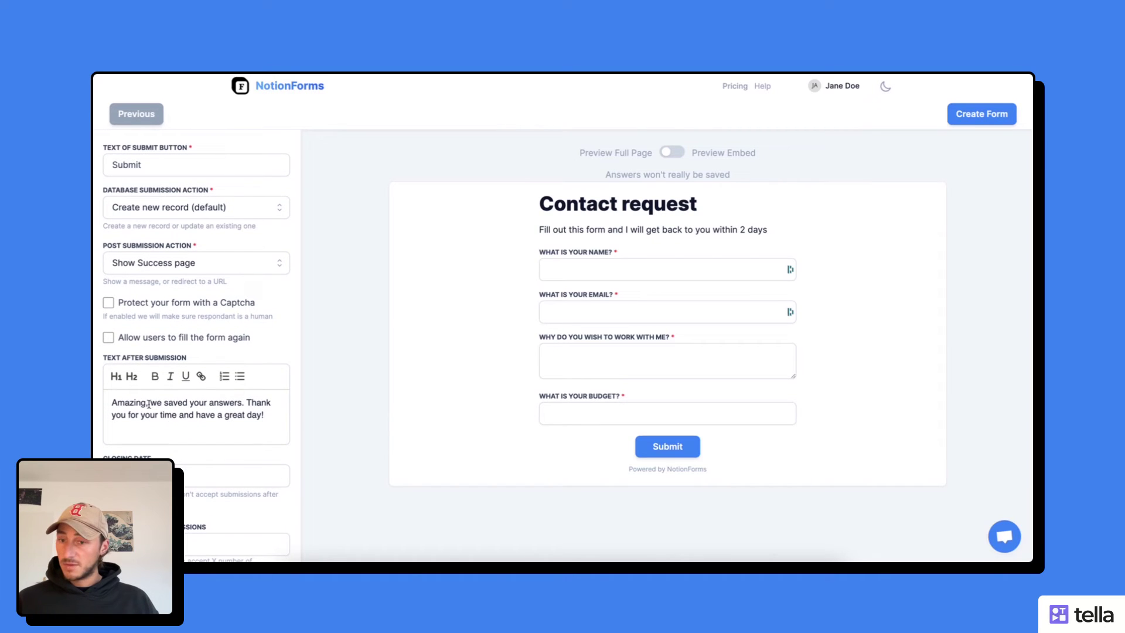
- Change the thank-you text to 'Amazing, I just received your request'
left_click_drag(163, 403, 264, 415)
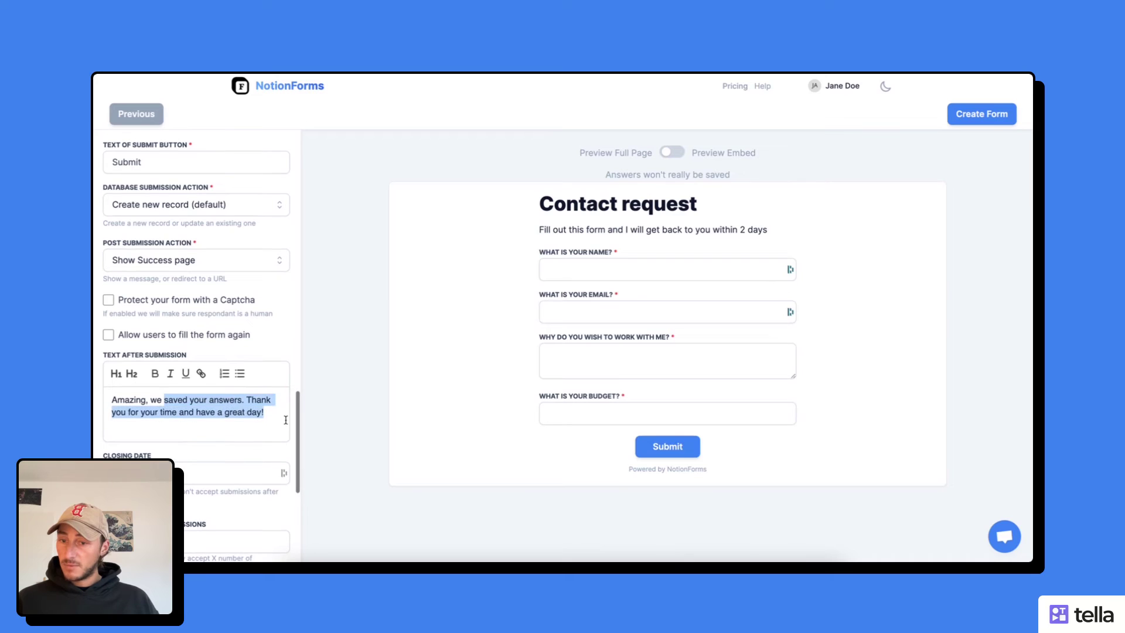
key("BackSpace")
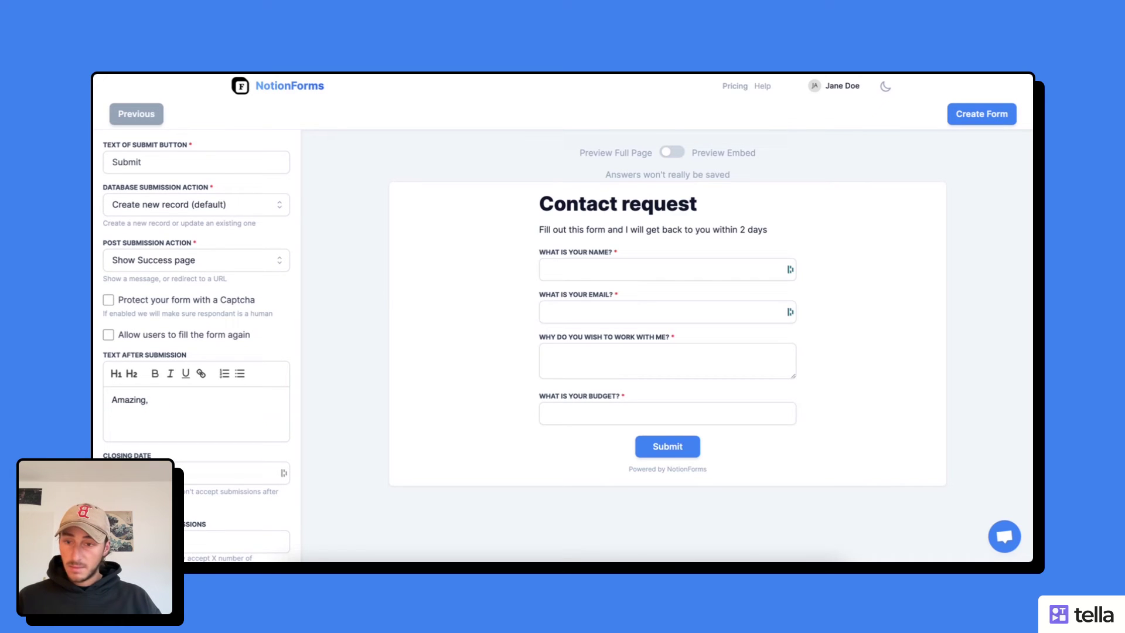
type("just r")
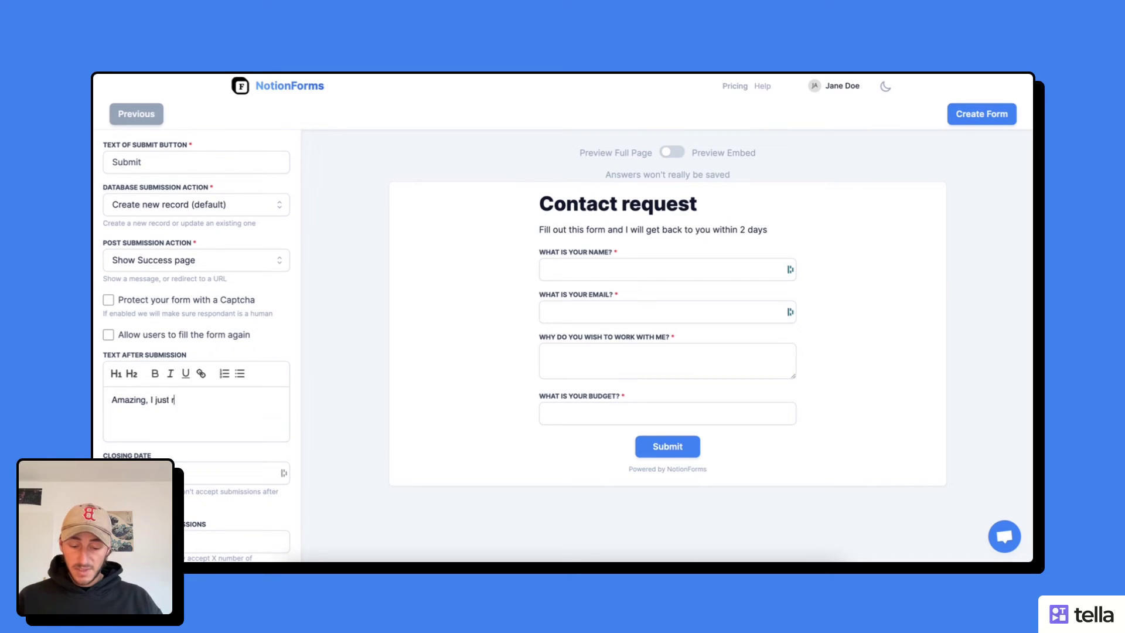
type("eceived your request")
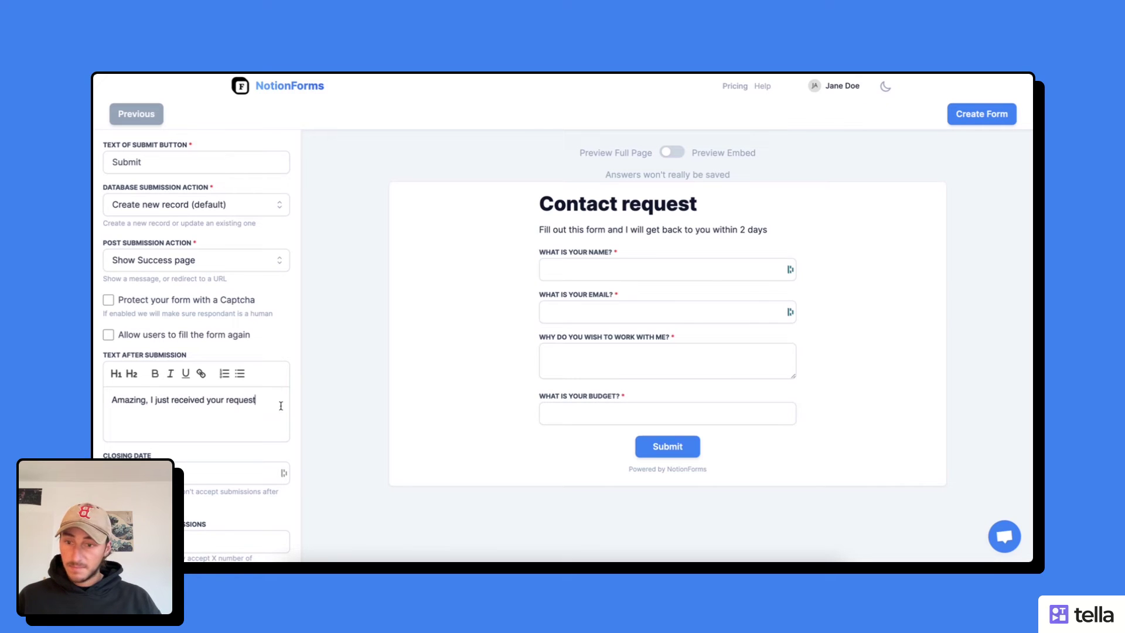
scroll(276, 393, "down", 5)
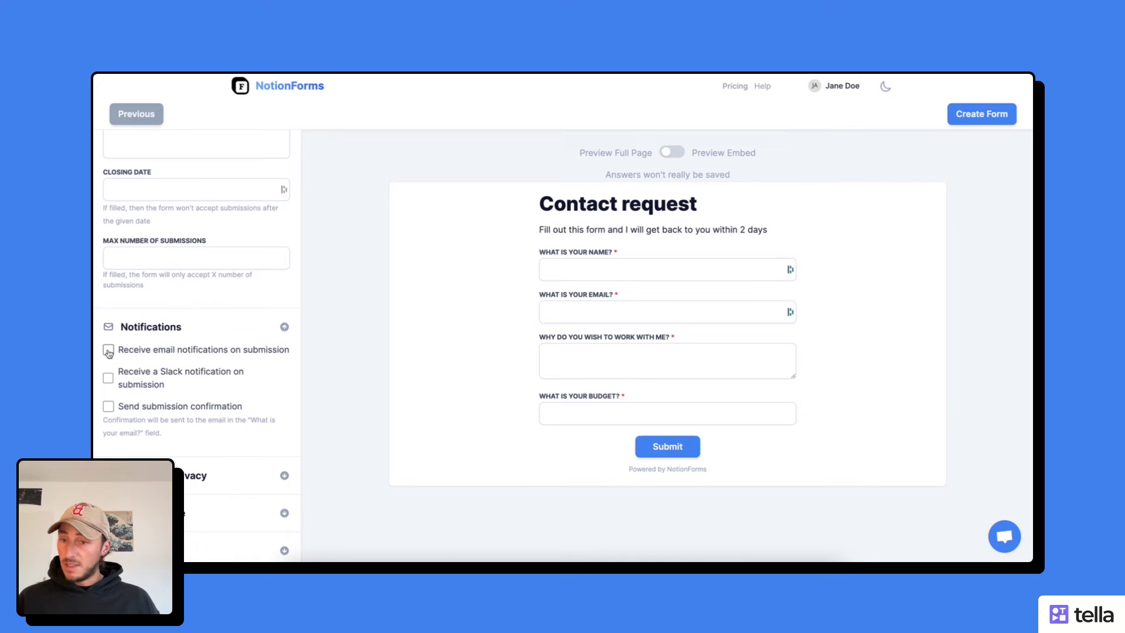
- Enable email notifications on submission and enter the owner's e-mail address as recipient
left_click(108, 352)
left_click(143, 390)
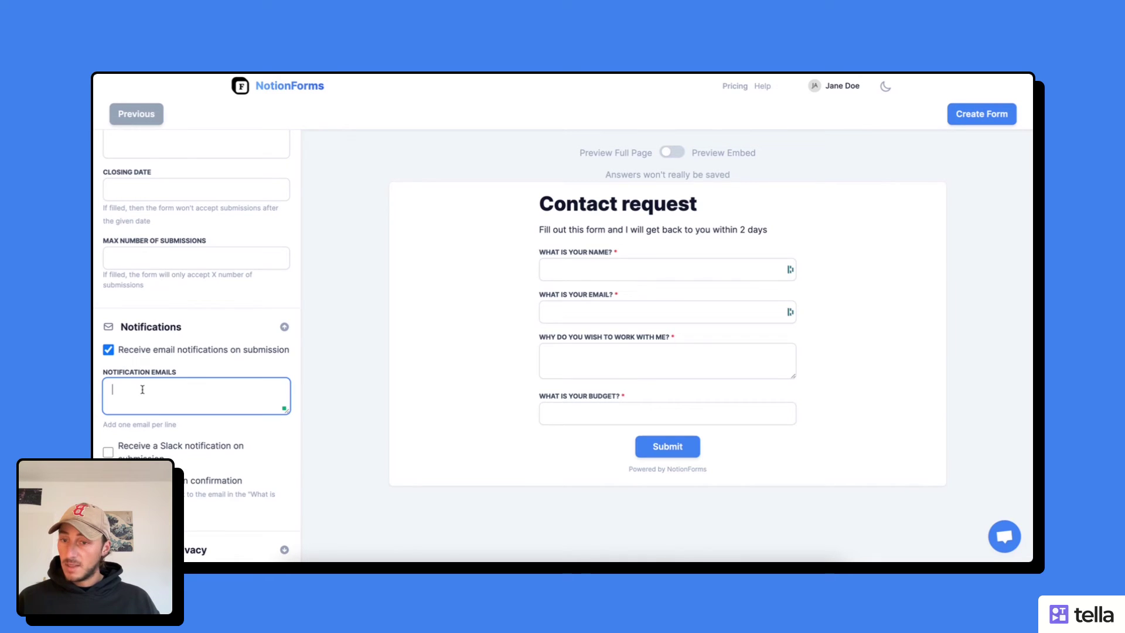
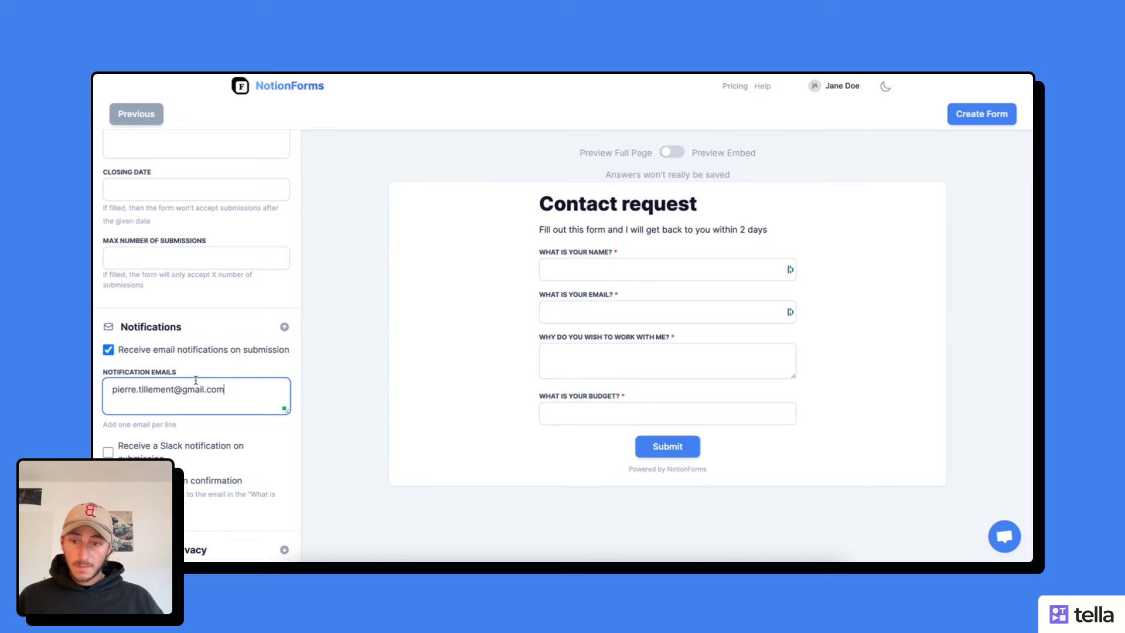
left_click(311, 337)
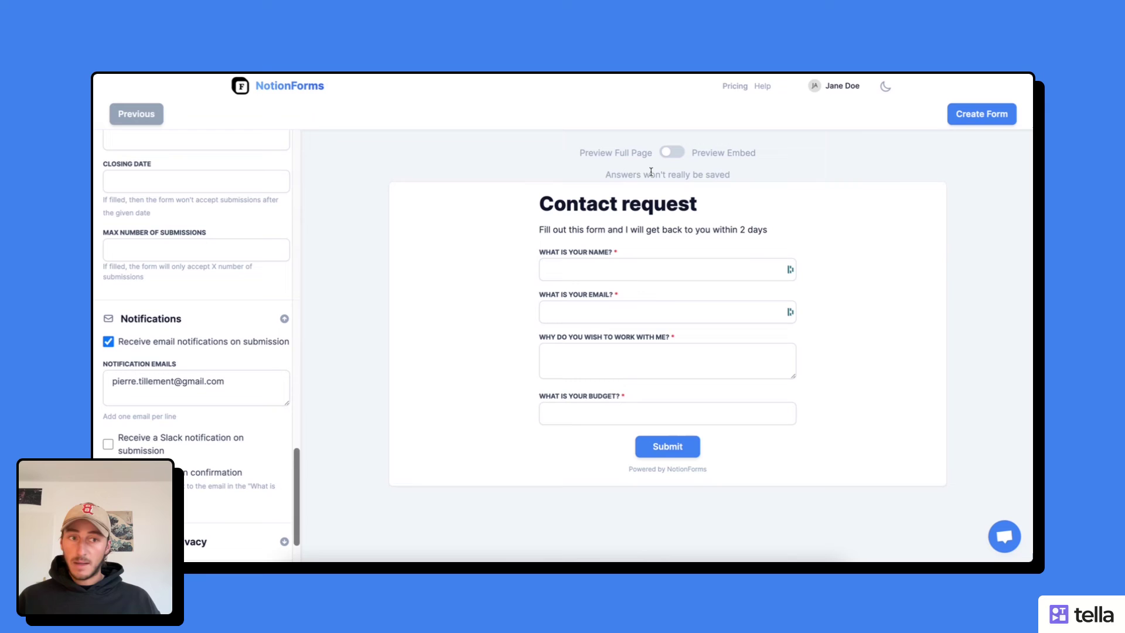
- Publish the Contact request form, then enter a test contact's name and email on its public page
left_click(972, 121)
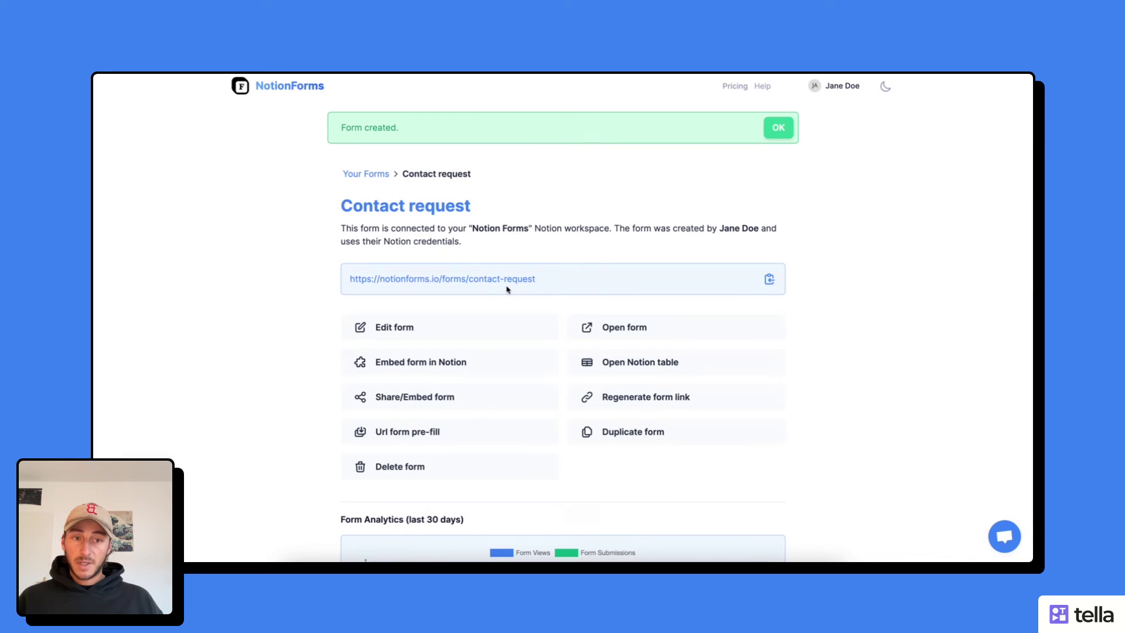
triple_click(507, 289)
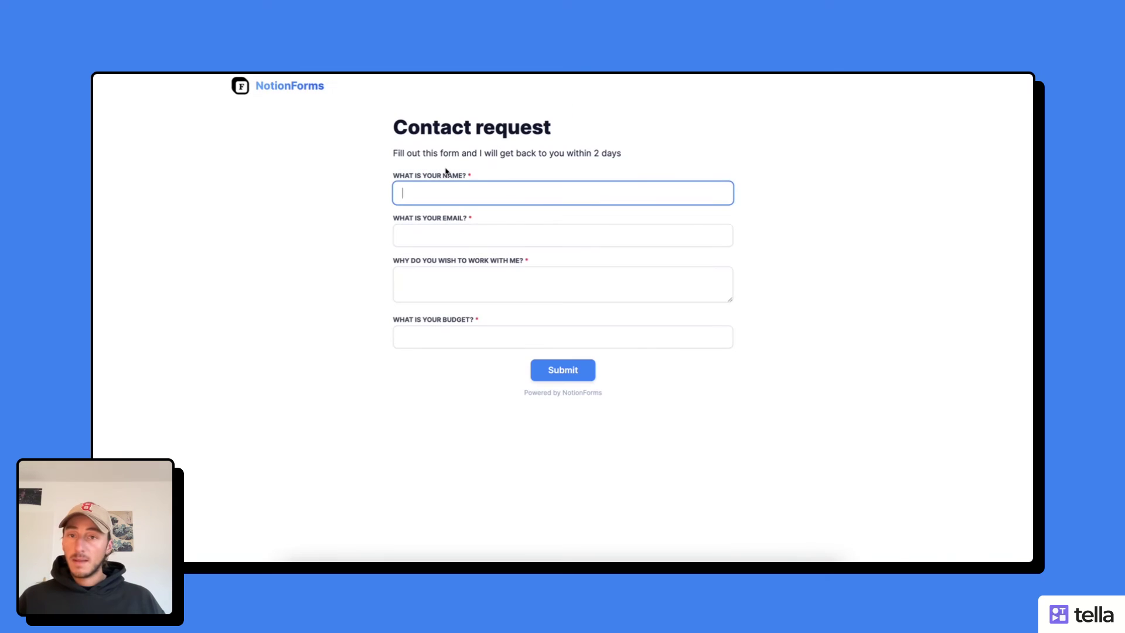
type("Pierre")
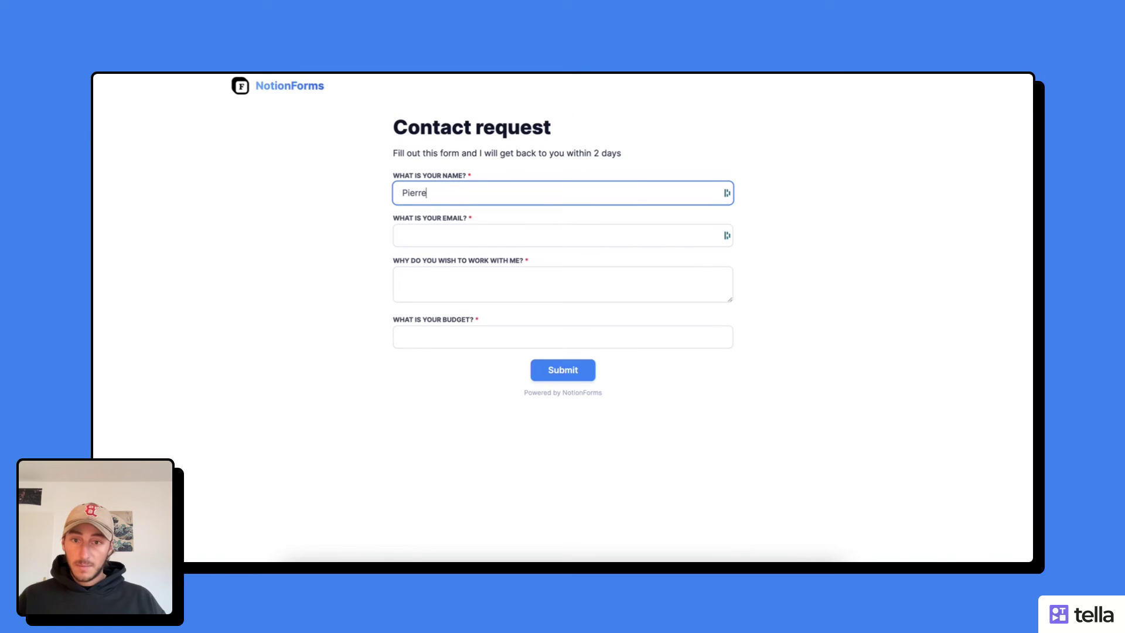
key("Tab")
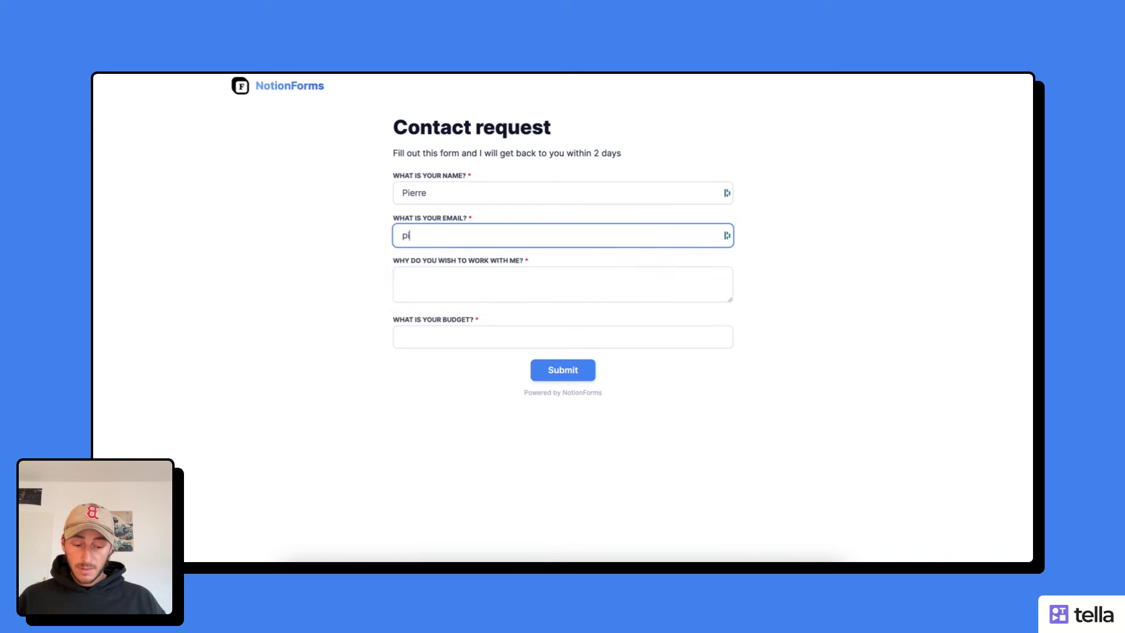
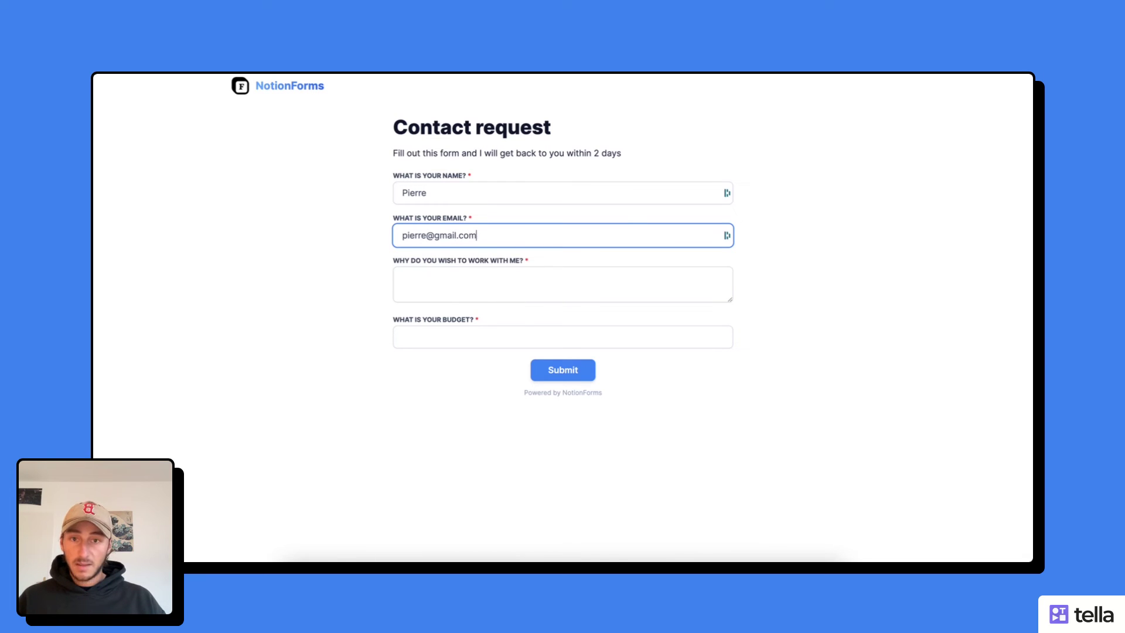
- Give the reason 'Because you seem to be a good developer' and budget 1000, submit, and check the Leads table
left_click(488, 278)
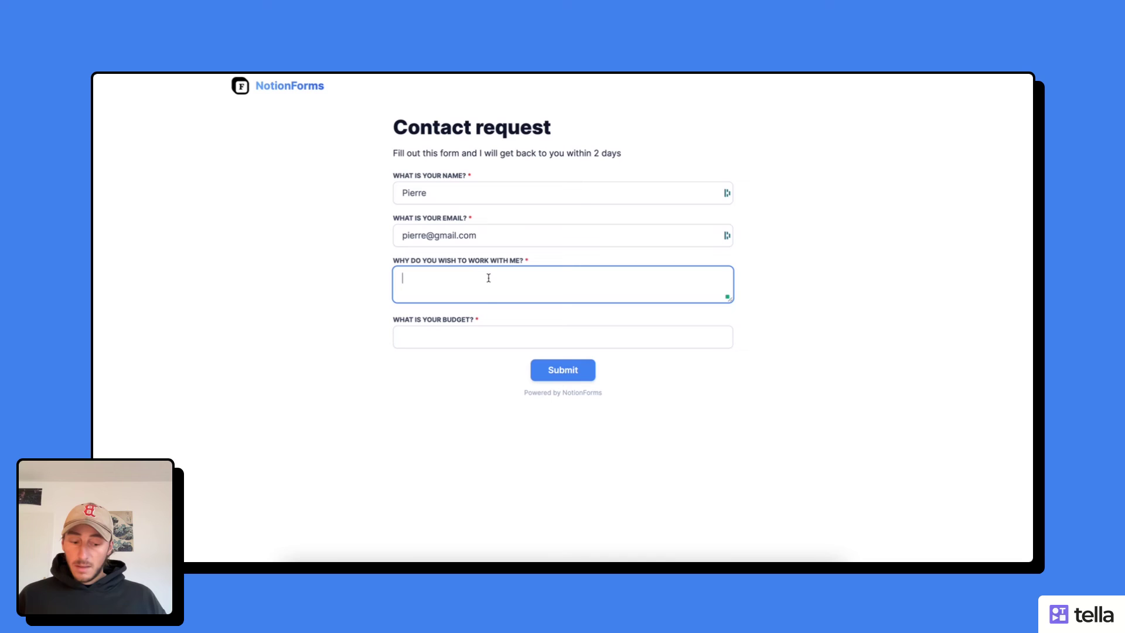
type("Bec")
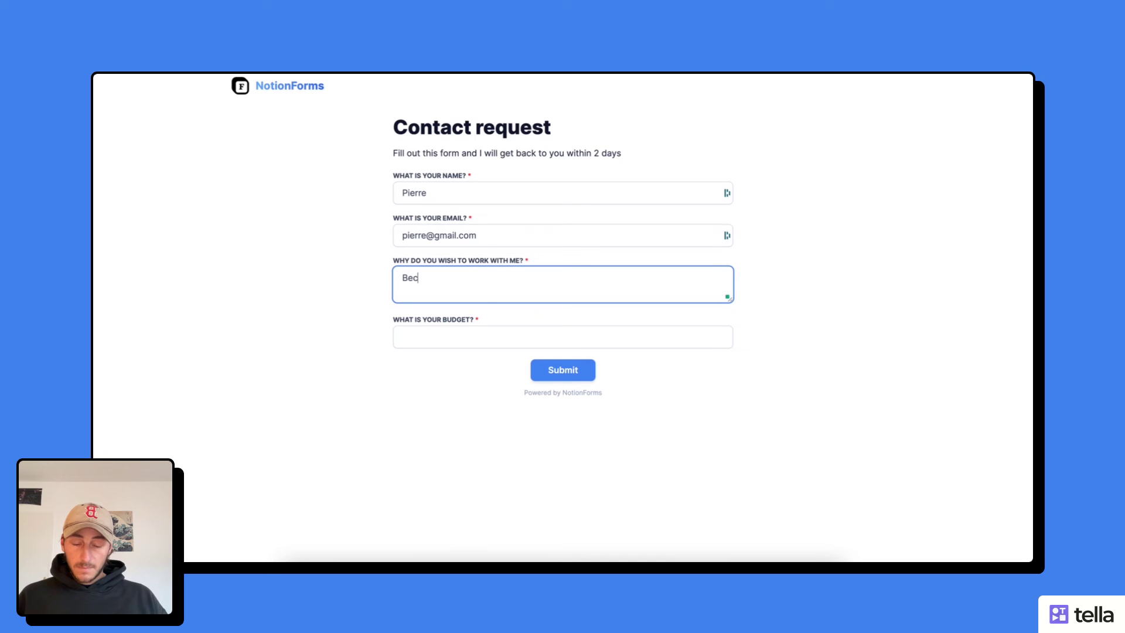
type("ause ")
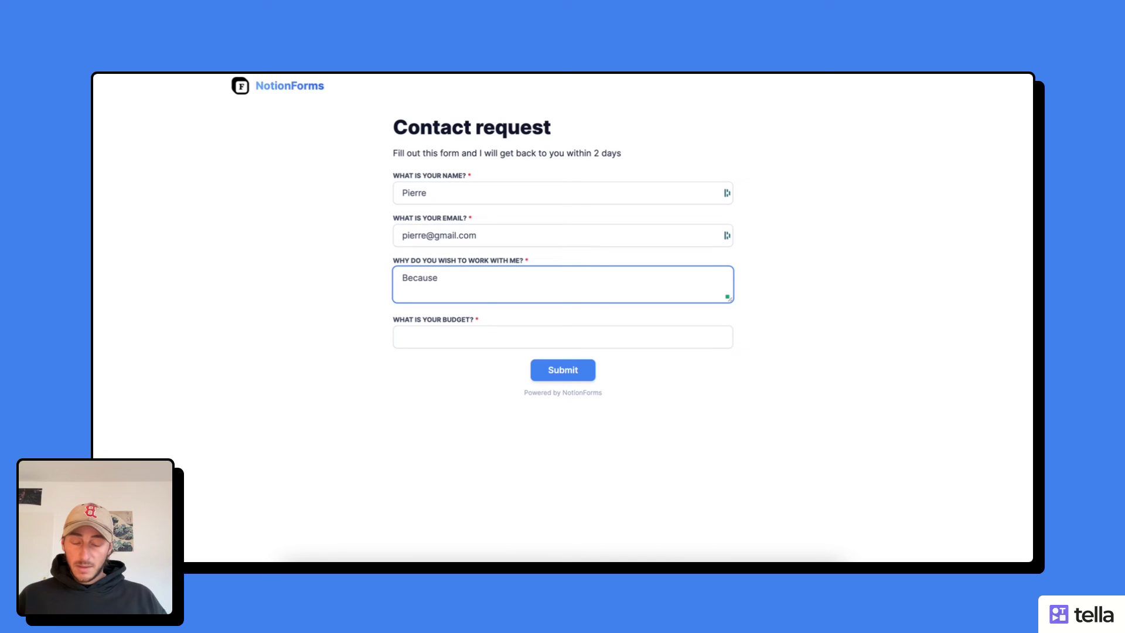
type("you seem")
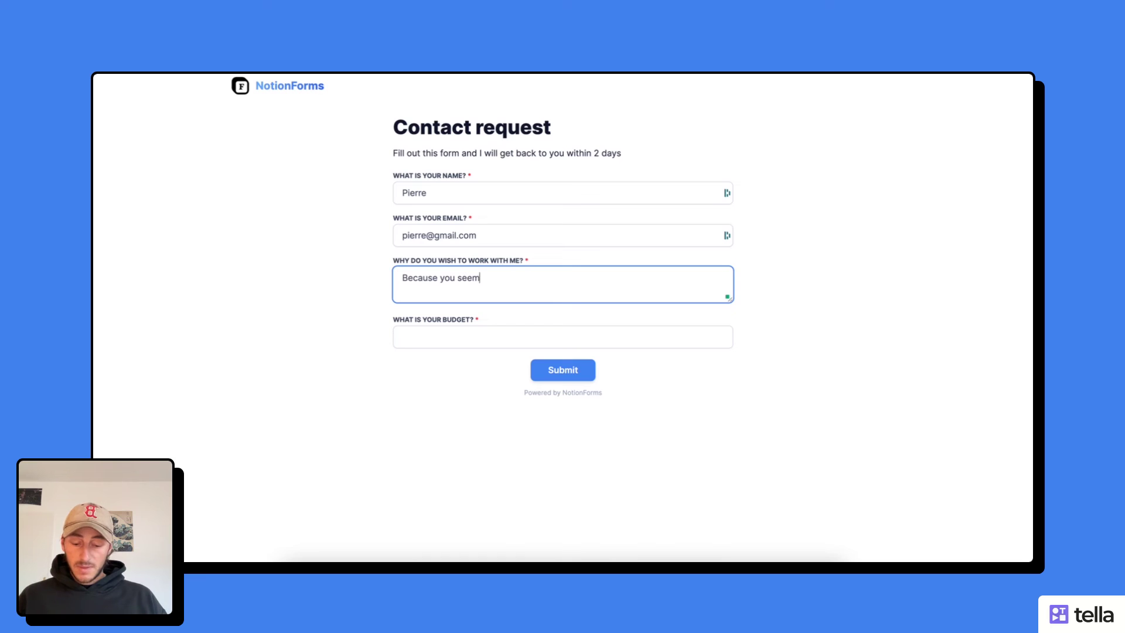
type(" to be a goo")
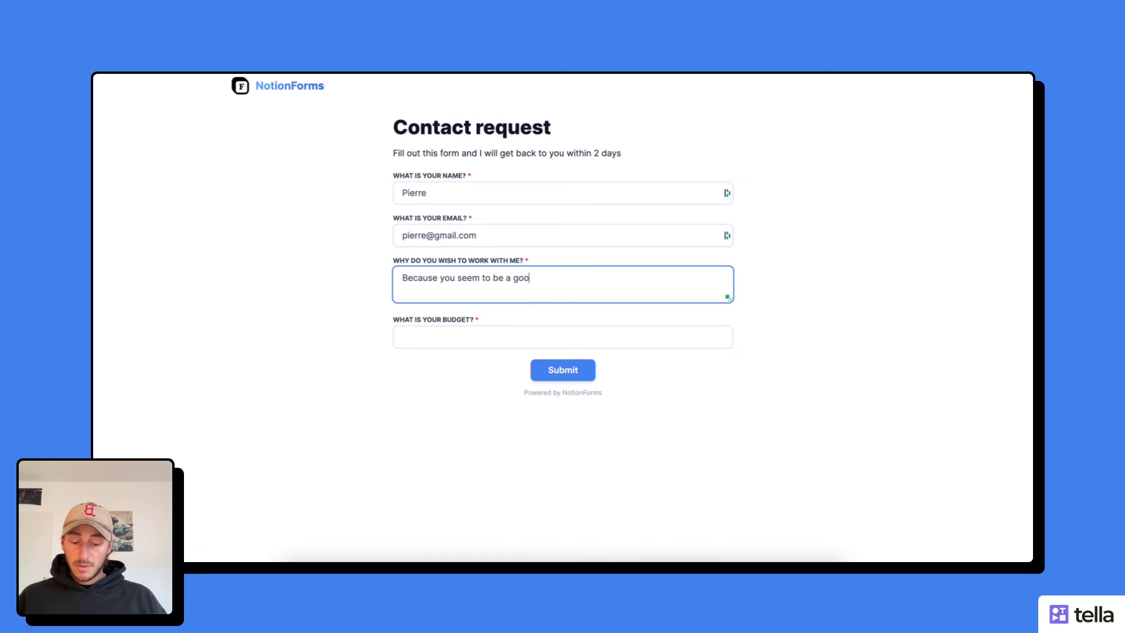
type("d developer")
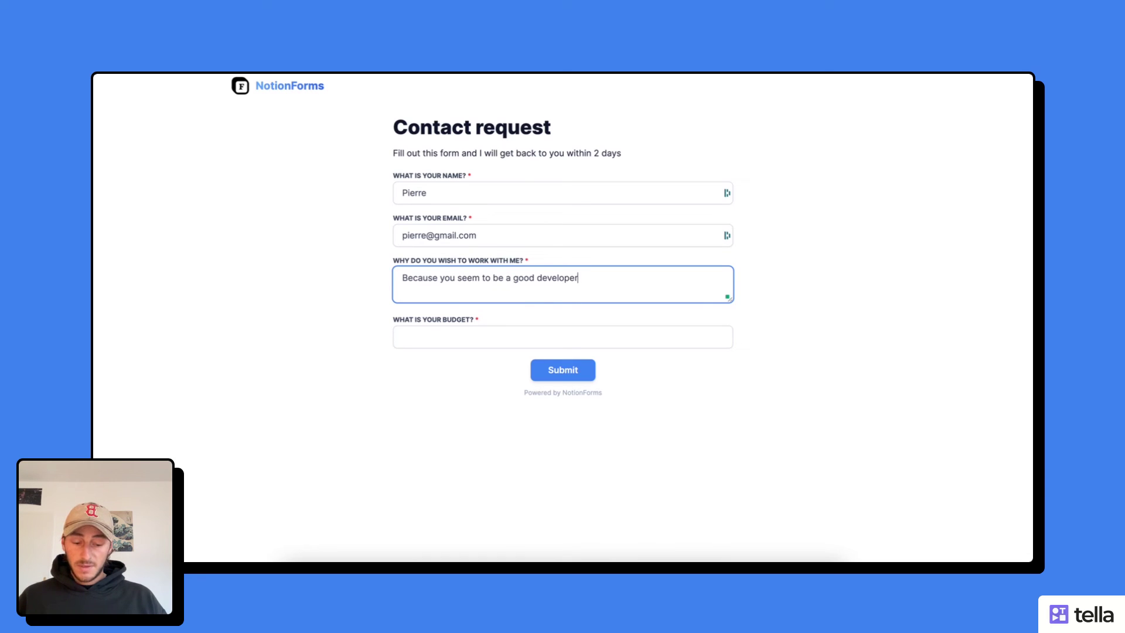
left_click(464, 339)
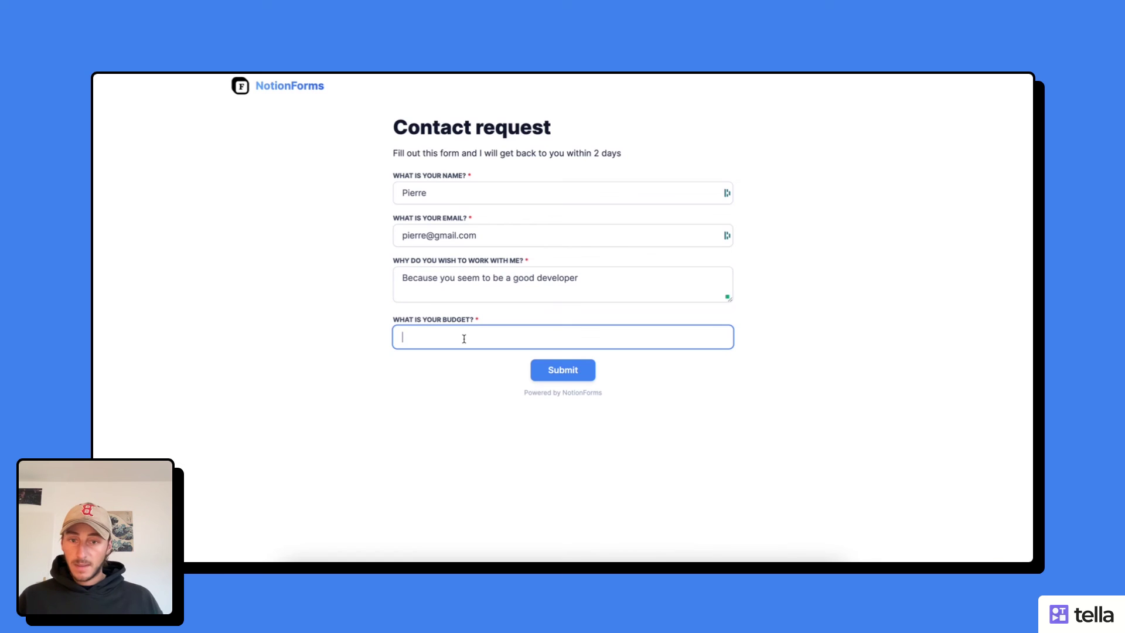
type("5")
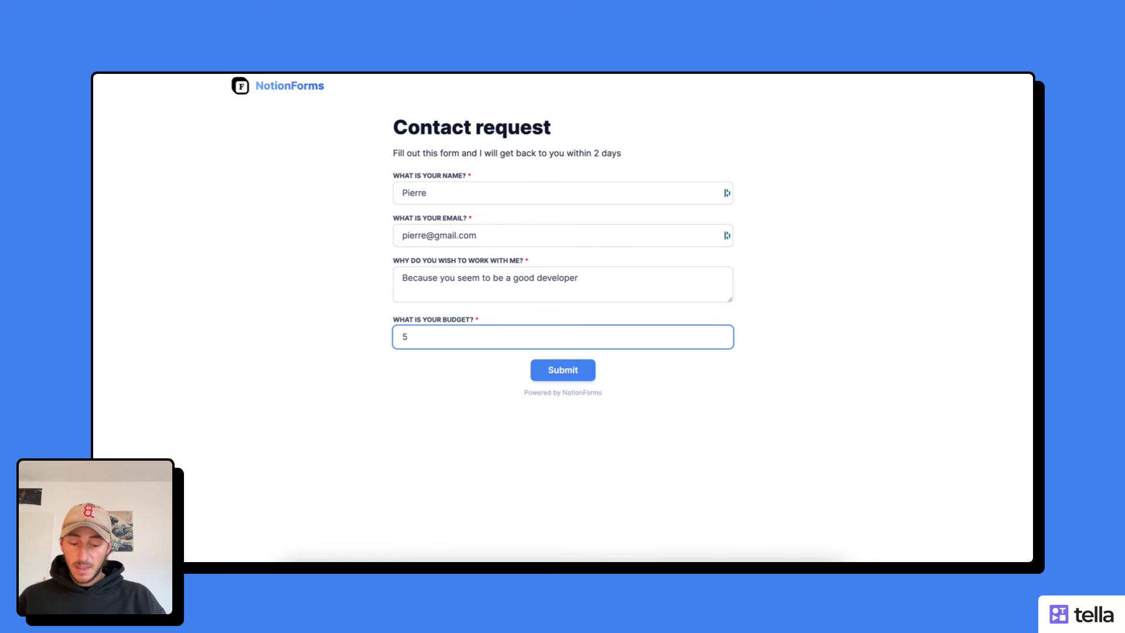
type("1000")
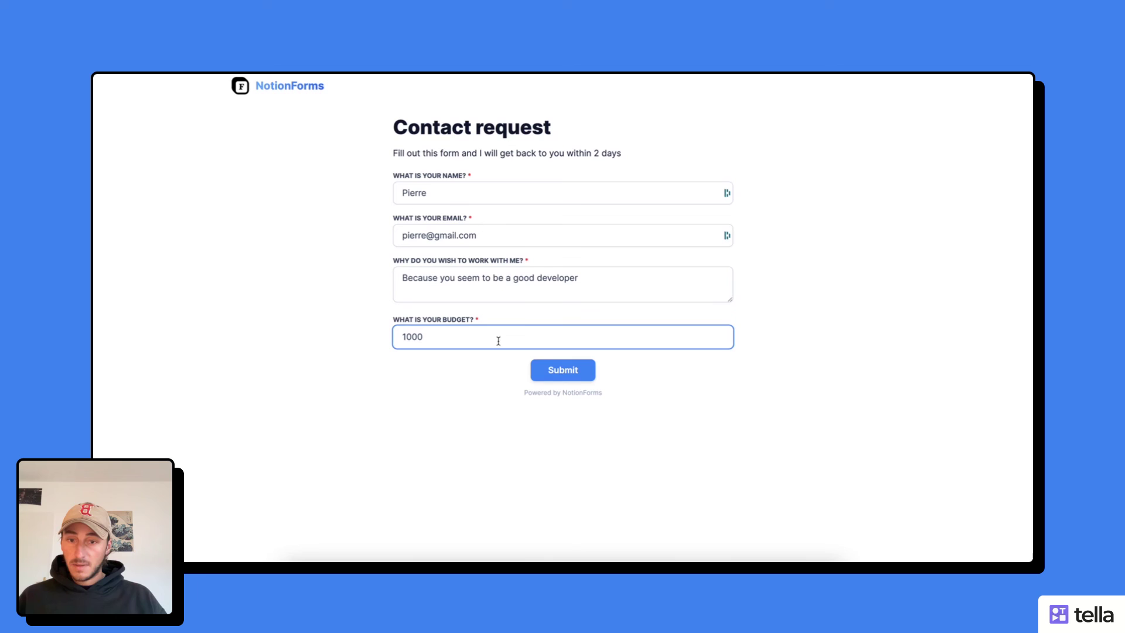
left_click(571, 372)
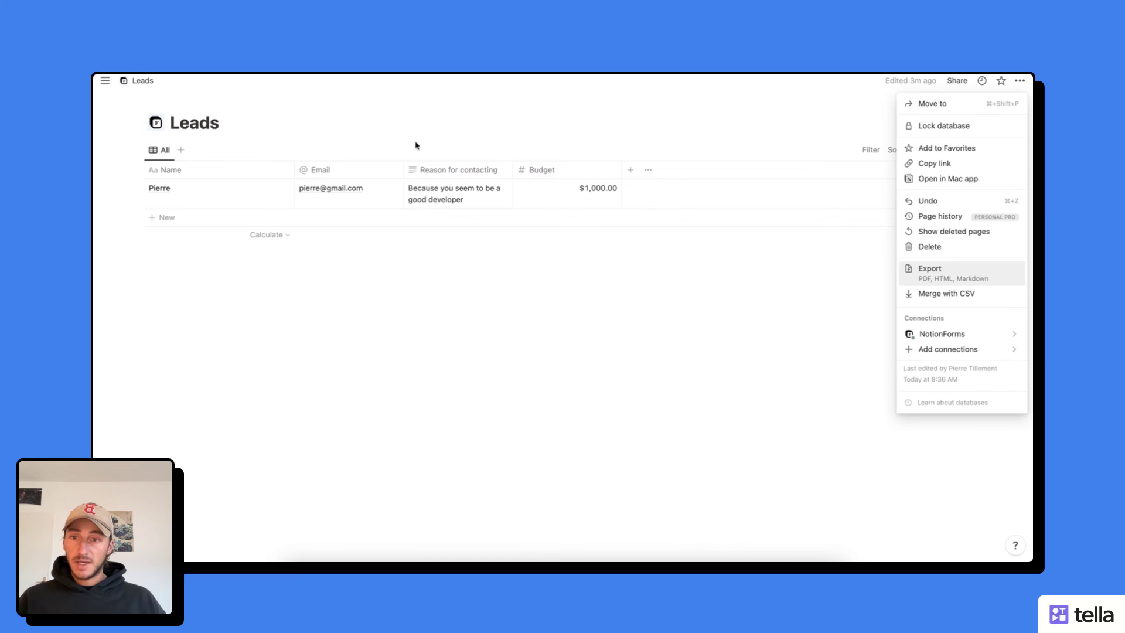
left_click(416, 148)
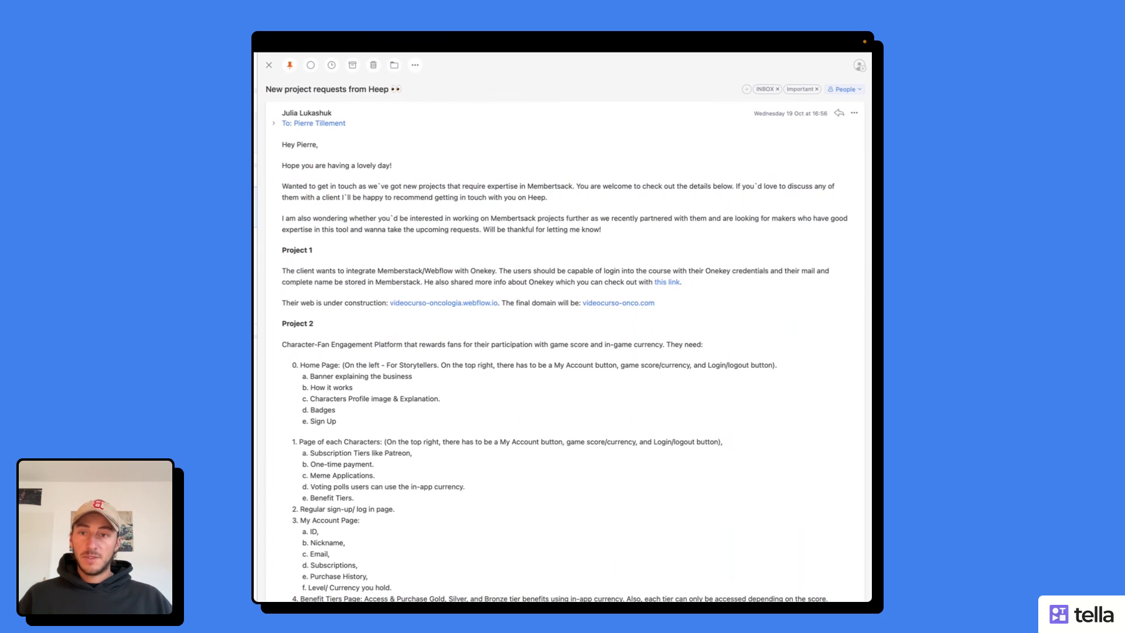
- Open the 'New form submission for "Contact request"' notification email in the inbox
key("Down")
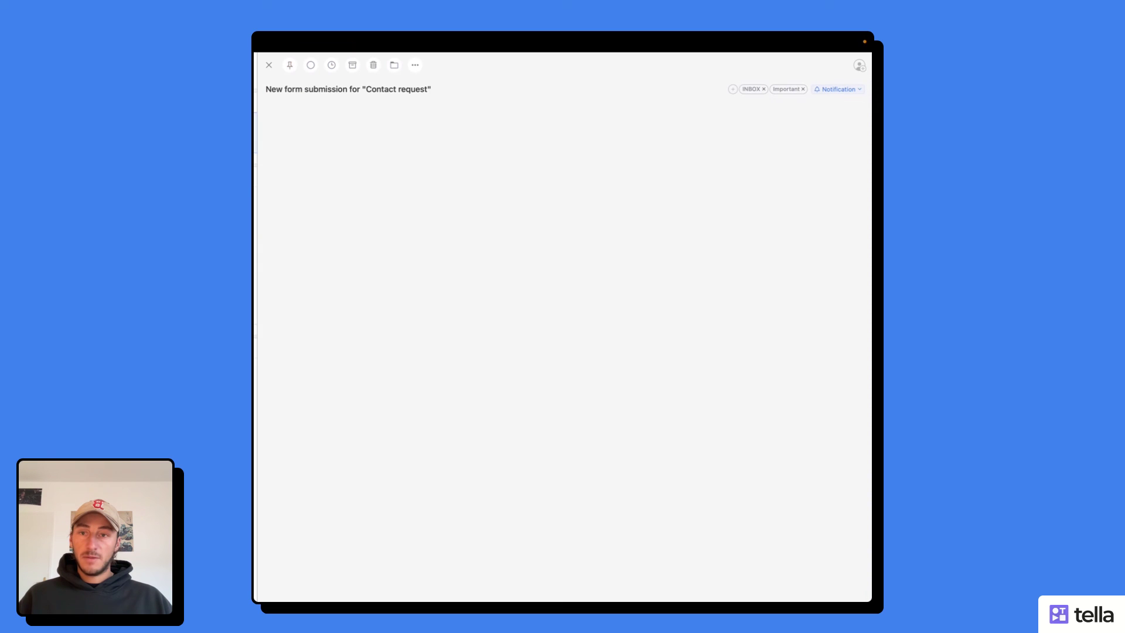